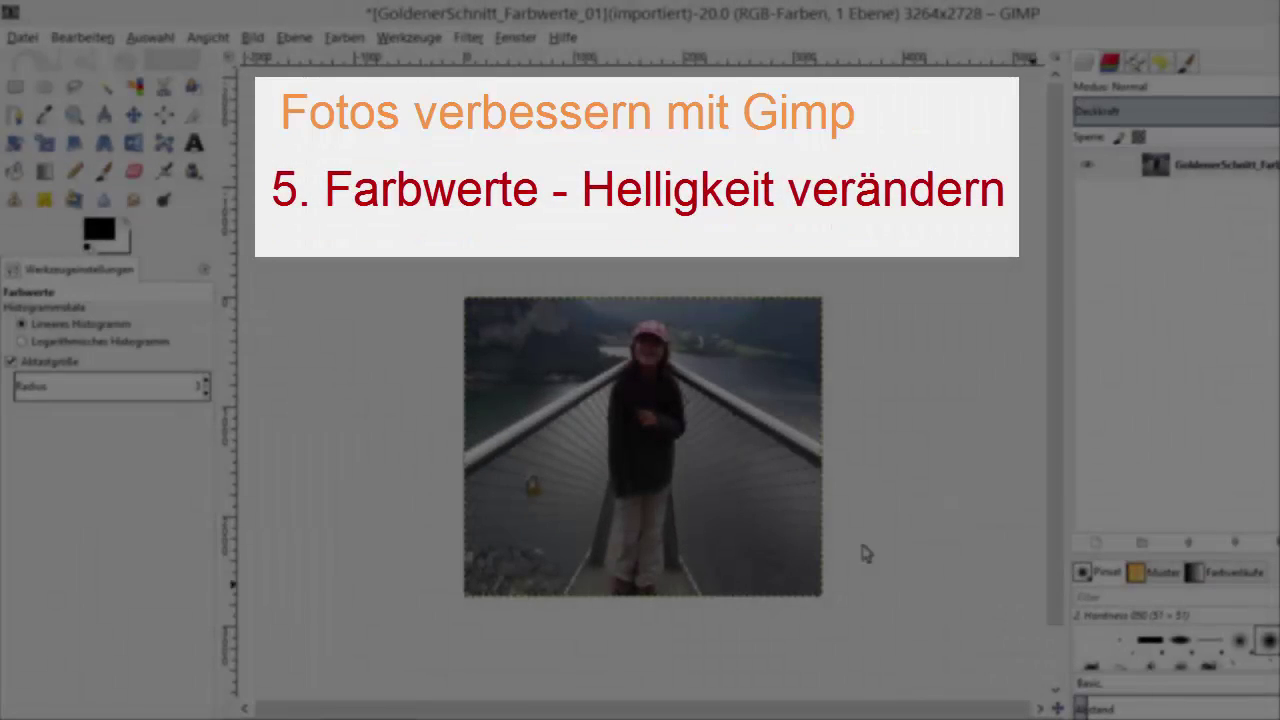
- Magnify the lakeside photo of the girl with the Zoom tool
{"action": "left_click", "coordinate": [74, 115]}
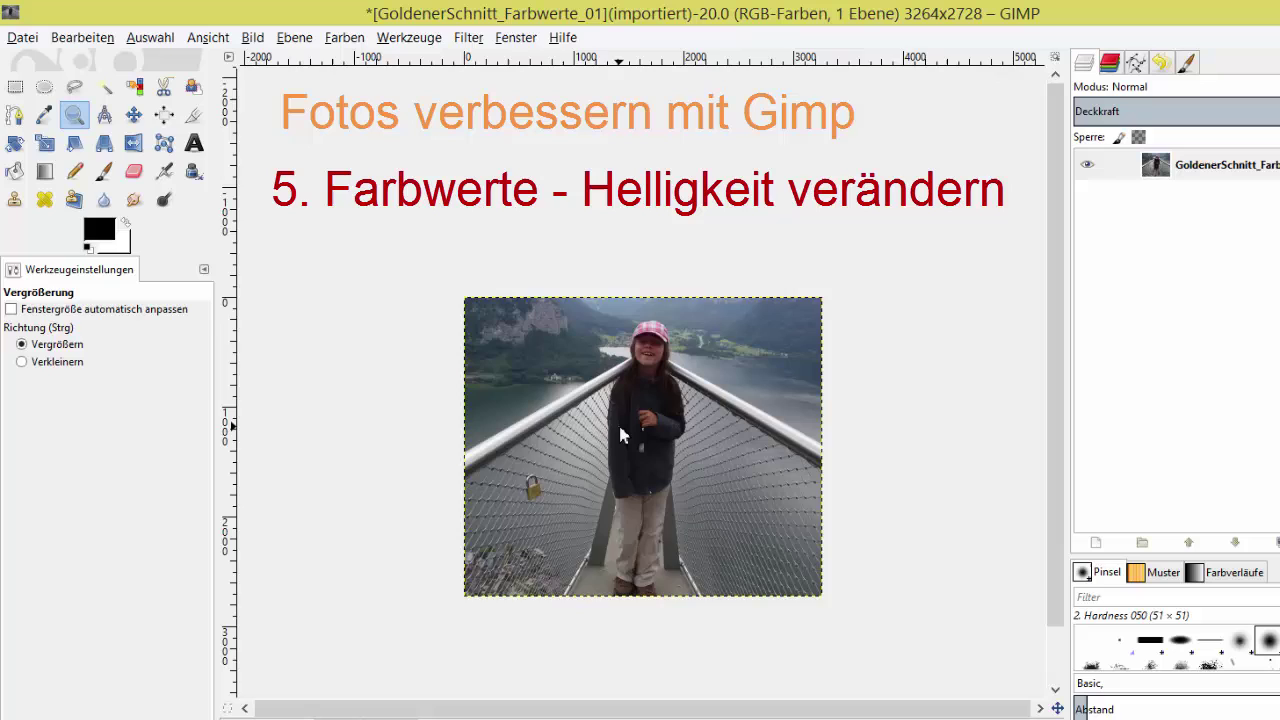
{"action": "left_click", "coordinate": [618, 422]}
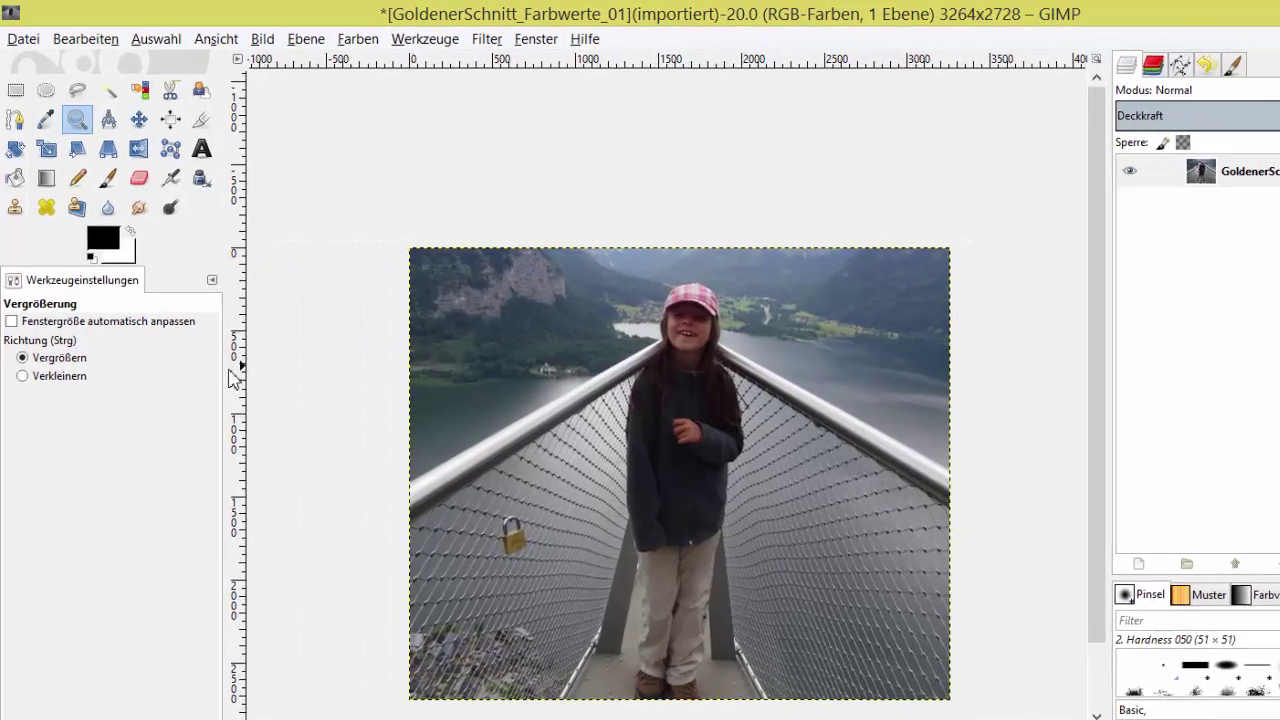
- Add a vertical guide at the photo's horizontal centre, running through the girl
{"action": "mouse_move", "coordinate": [232, 378]}
{"action": "left_mouse_down"}
{"action": "mouse_move", "coordinate": [300, 397]}
{"action": "mouse_move", "coordinate": [703, 391]}
{"action": "left_mouse_up"}
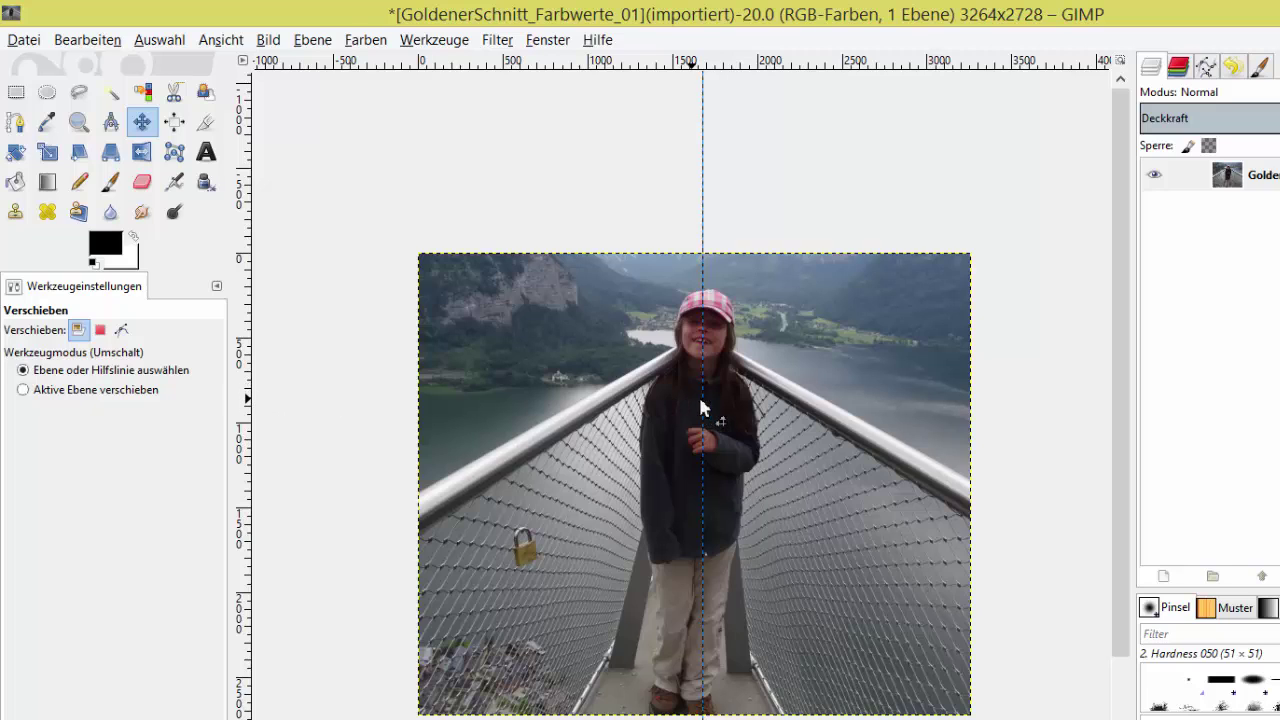
{"action": "left_click", "coordinate": [221, 40]}
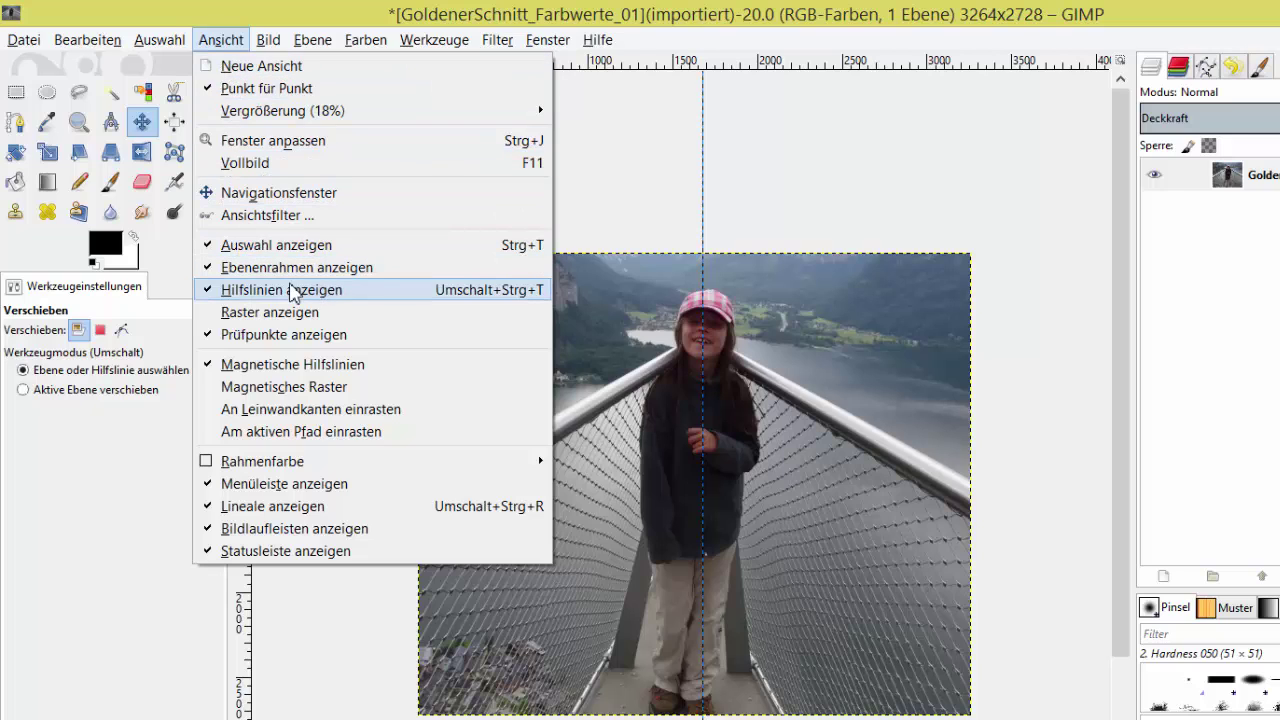
{"action": "left_click", "coordinate": [800, 228]}
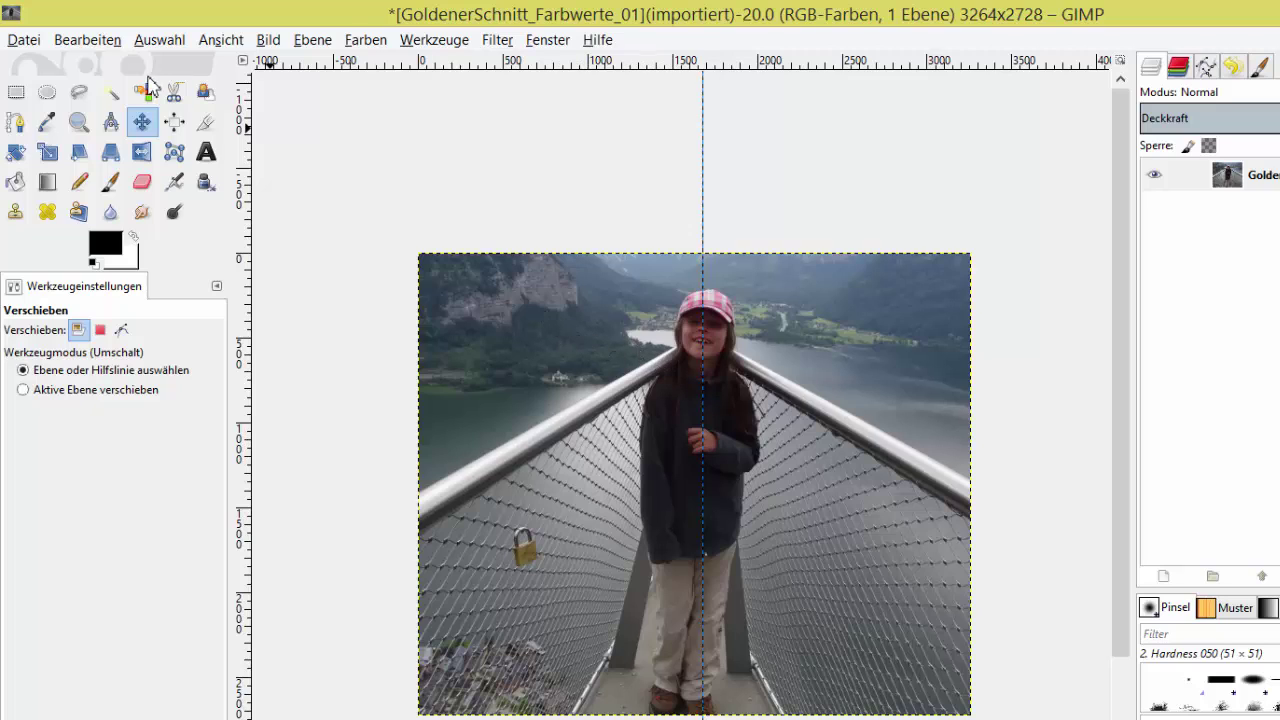
{"action": "left_click", "coordinate": [16, 93]}
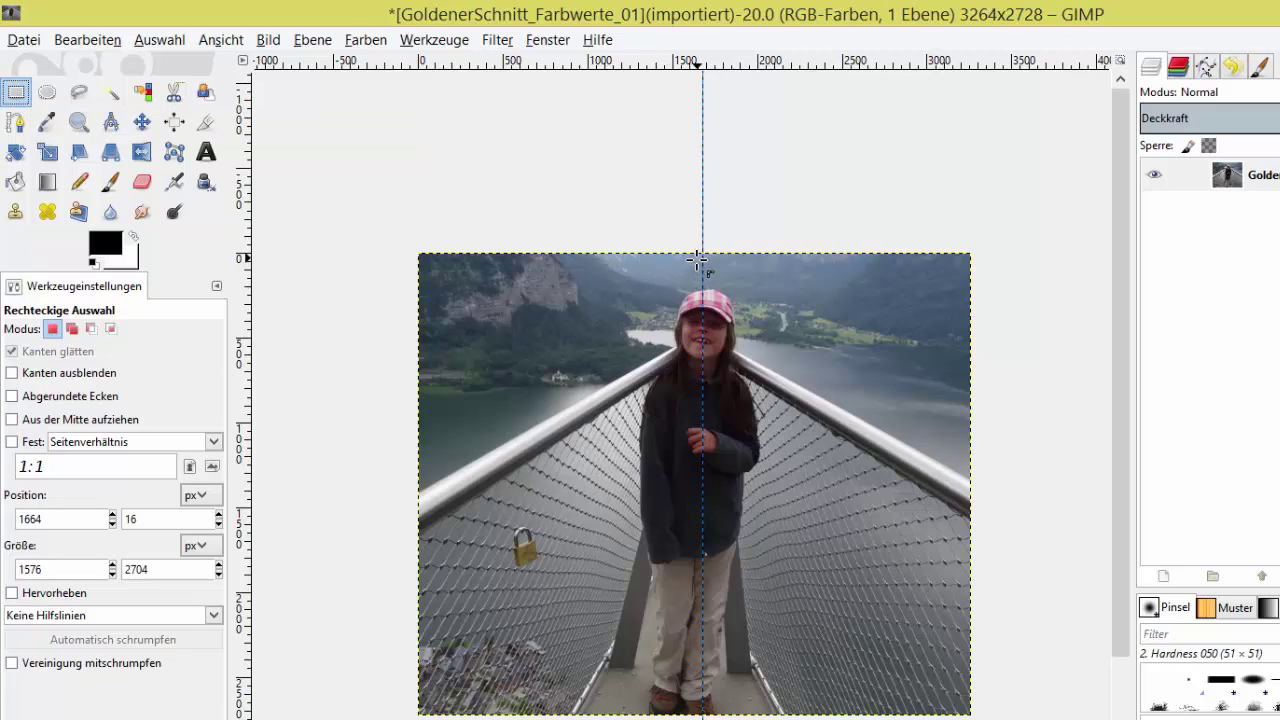
- Select the photo's left half, from the top edge down, up to the centre guide
{"action": "mouse_move", "coordinate": [697, 261]}
{"action": "left_mouse_down"}
{"action": "mouse_move", "coordinate": [440, 330]}
{"action": "mouse_move", "coordinate": [419, 712]}
{"action": "left_mouse_up"}
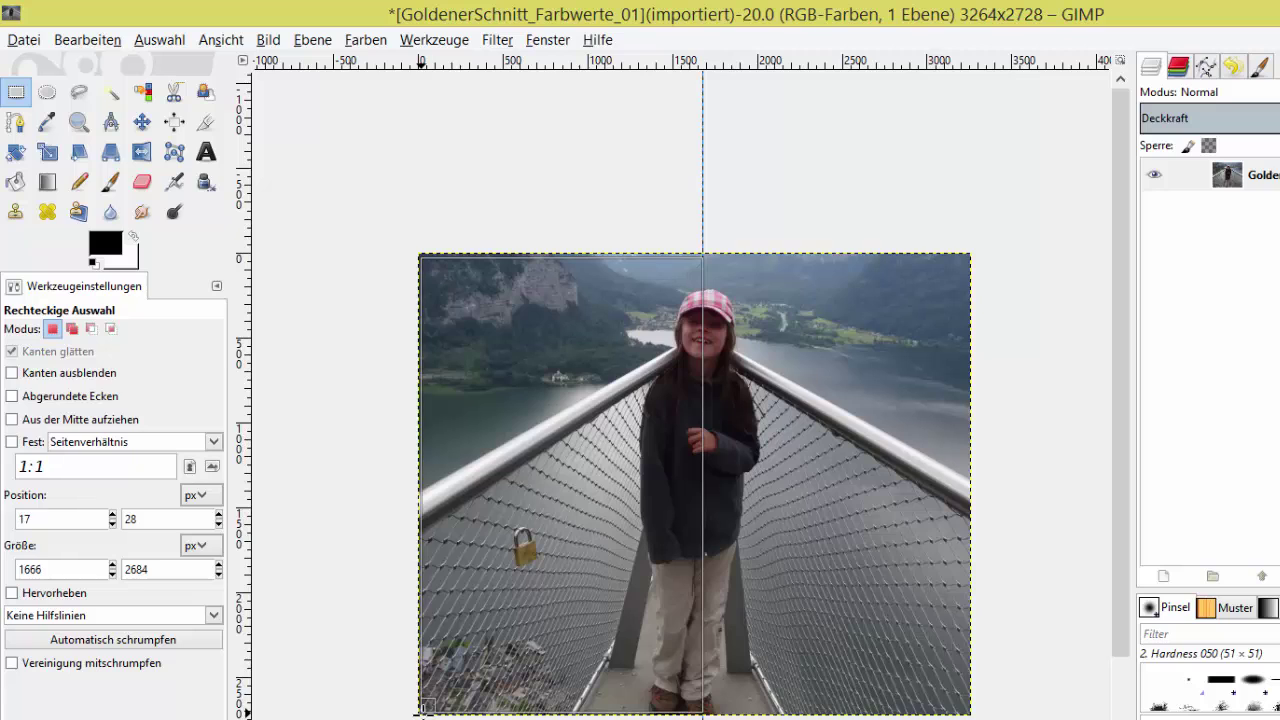
{"action": "left_click_drag", "start_coordinate": [421, 712], "coordinate": [421, 712]}
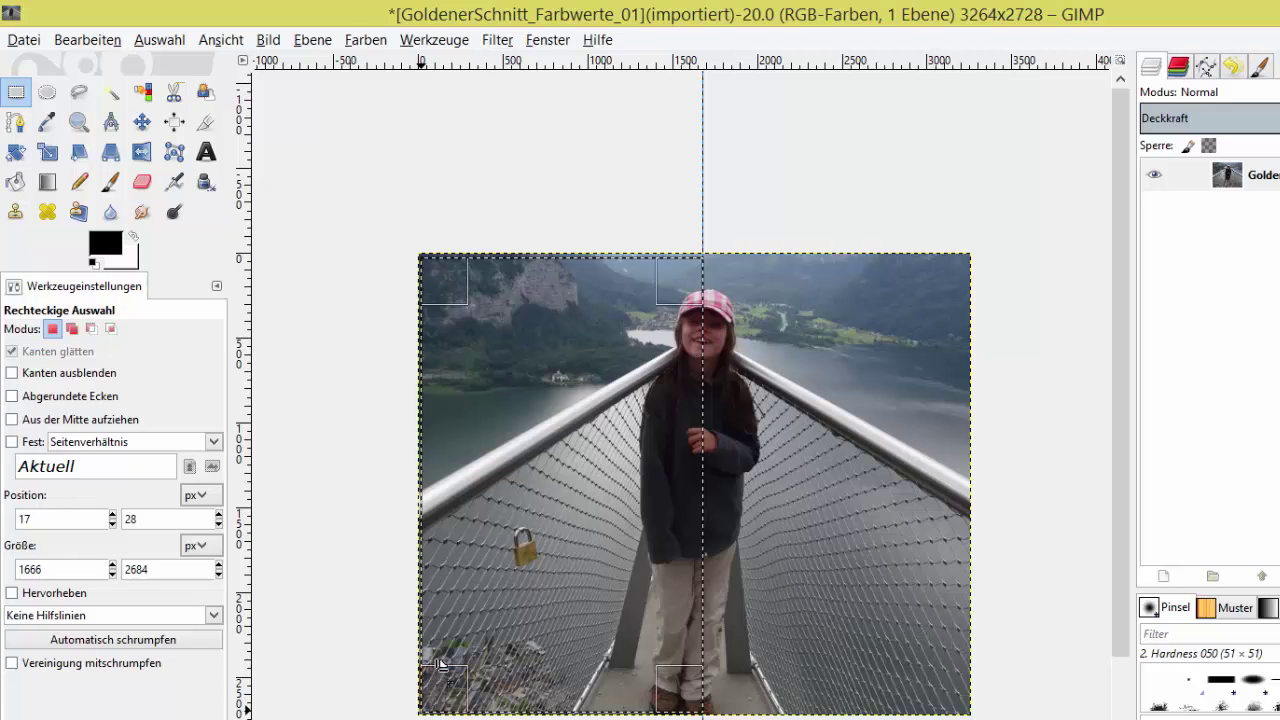
{"action": "left_click_drag", "start_coordinate": [686, 299], "coordinate": [686, 295]}
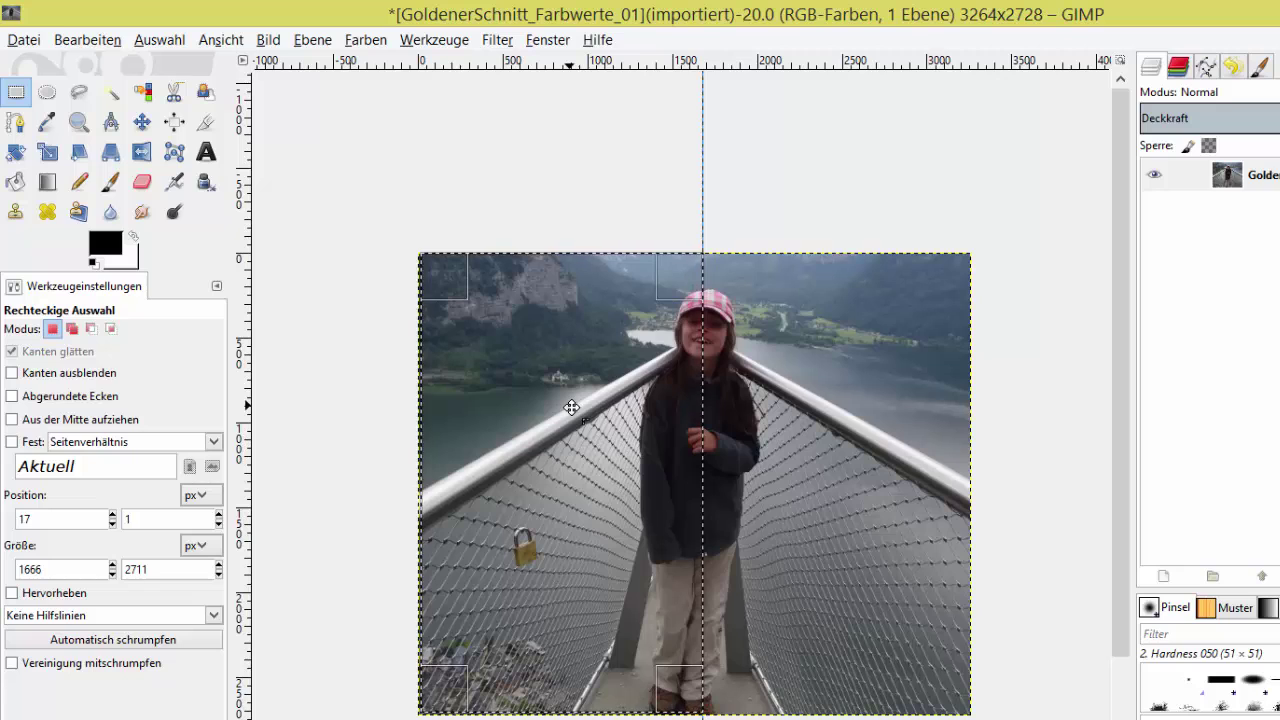
{"action": "right_click", "coordinate": [571, 408]}
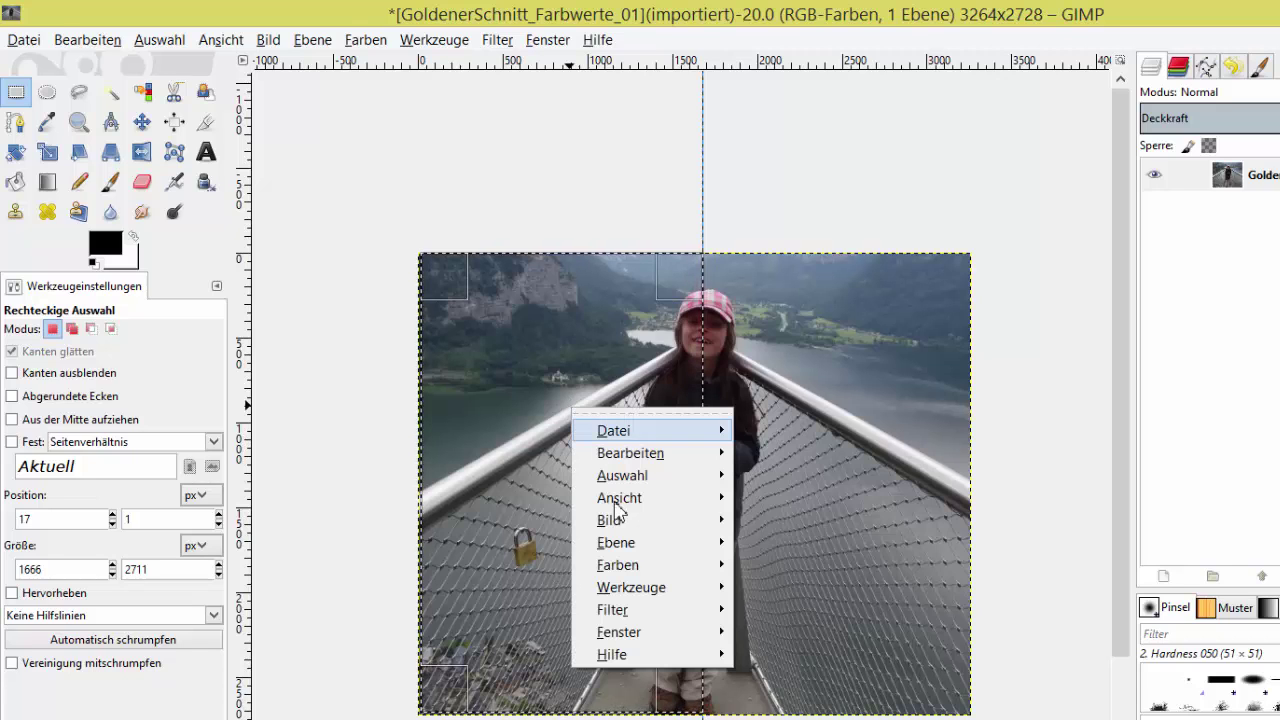
{"action": "mouse_move", "coordinate": [618, 565]}
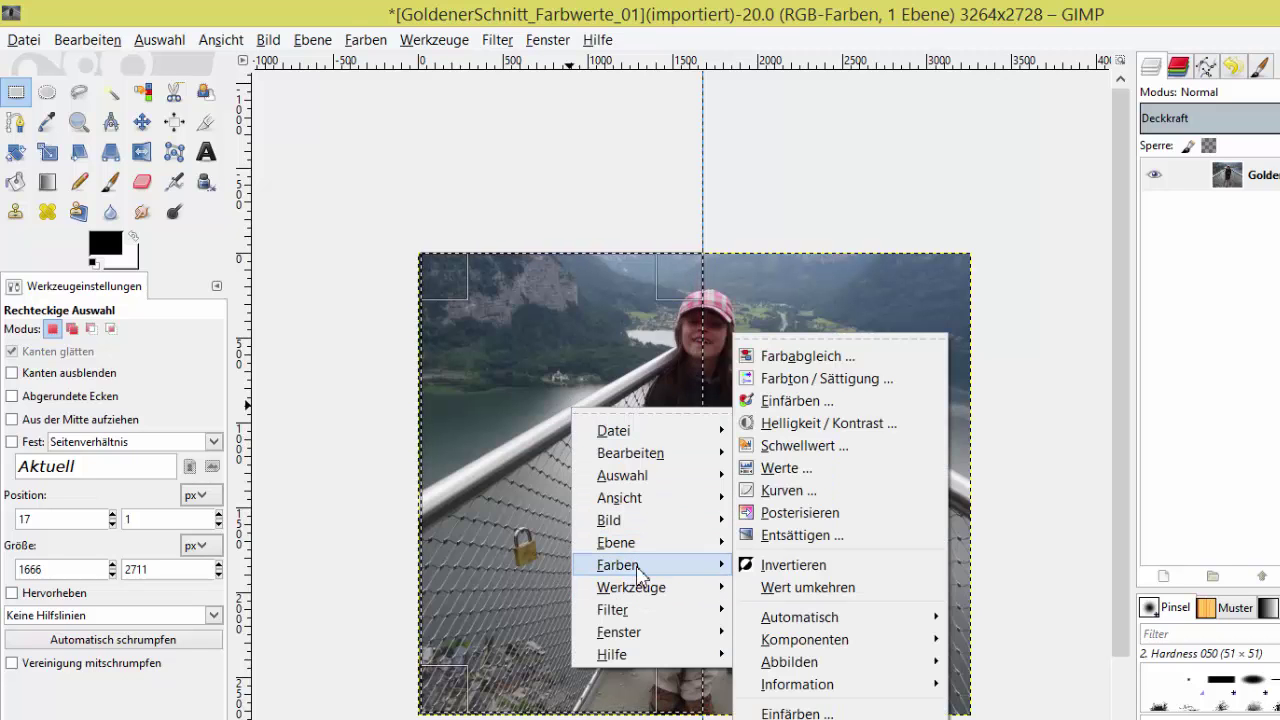
- Brighten the left half with Levels, lowering the input white point to about 114
{"action": "left_click", "coordinate": [796, 478]}
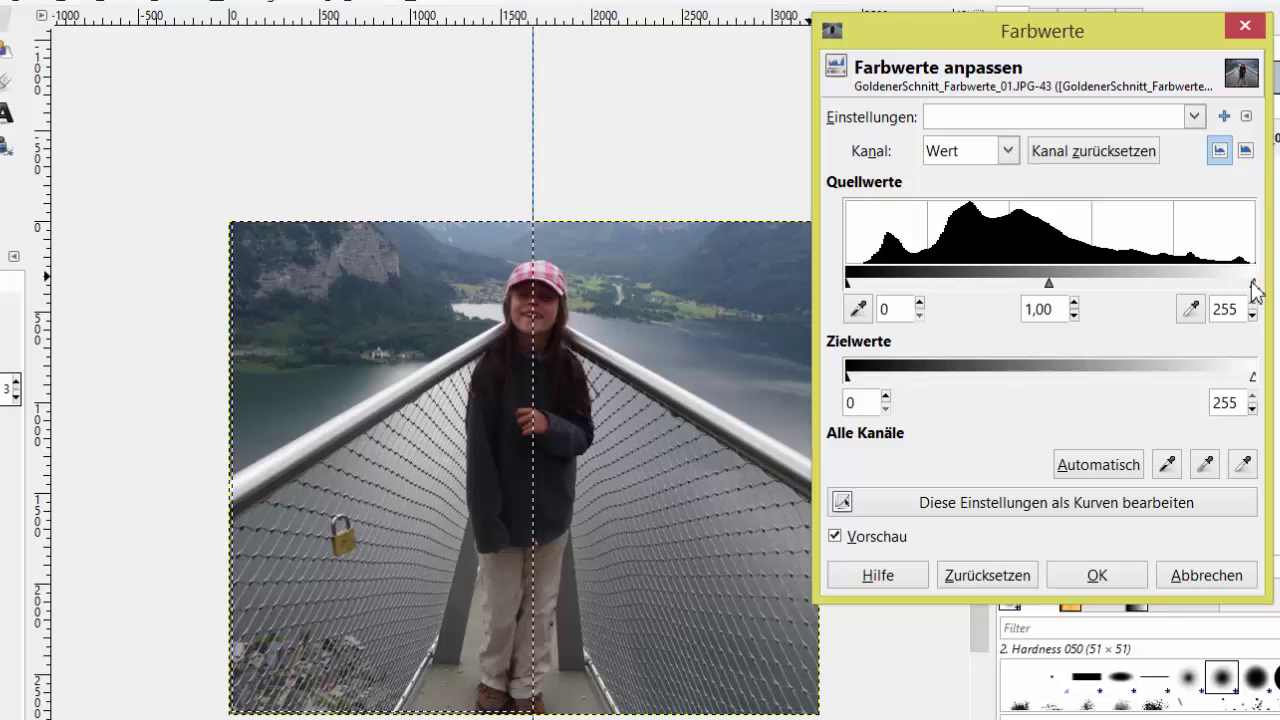
{"action": "left_click_drag", "start_coordinate": [1228, 290], "coordinate": [1183, 290]}
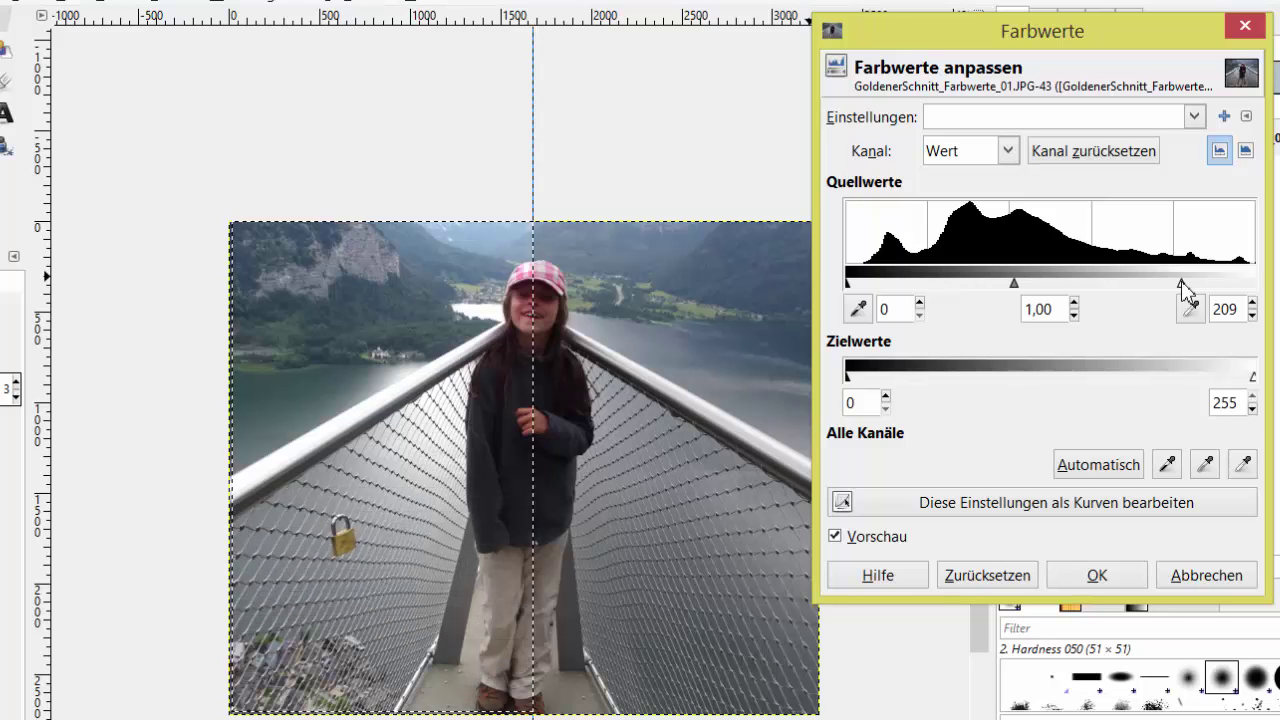
{"action": "left_click_drag", "start_coordinate": [1167, 290], "coordinate": [1110, 295]}
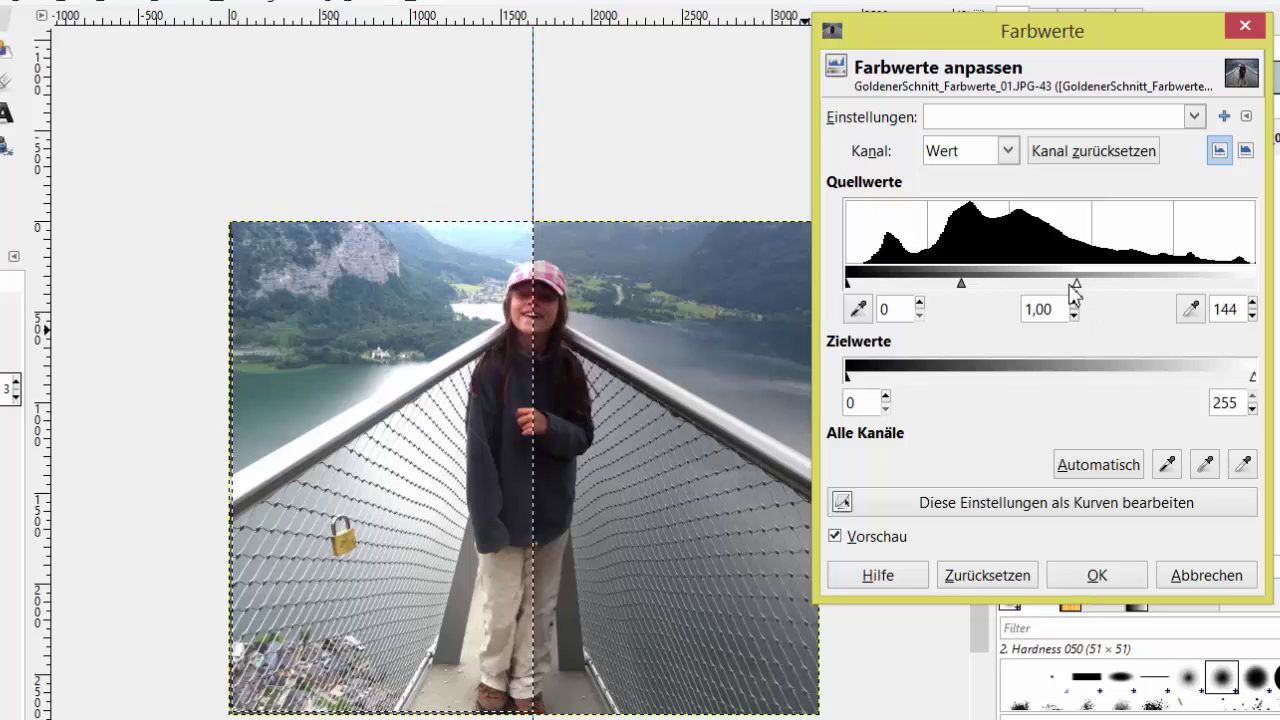
{"action": "left_click_drag", "start_coordinate": [1071, 285], "coordinate": [1063, 285]}
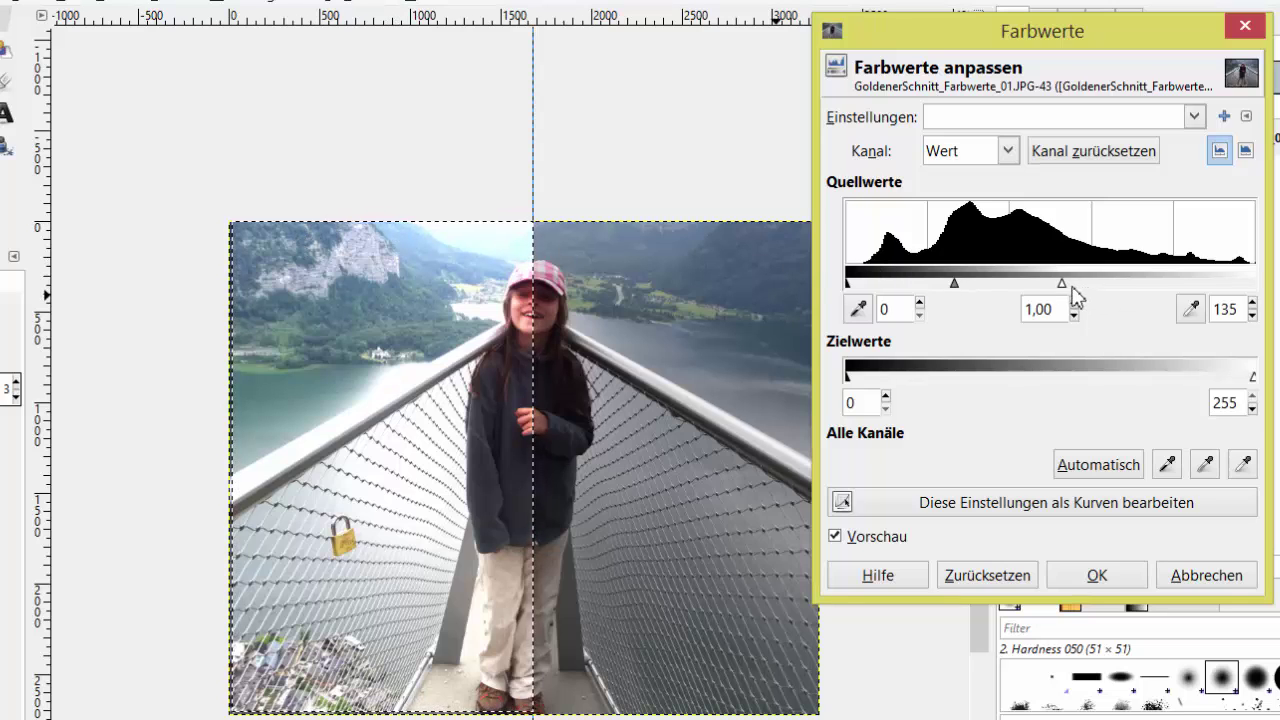
{"action": "left_click_drag", "start_coordinate": [1064, 284], "coordinate": [994, 284]}
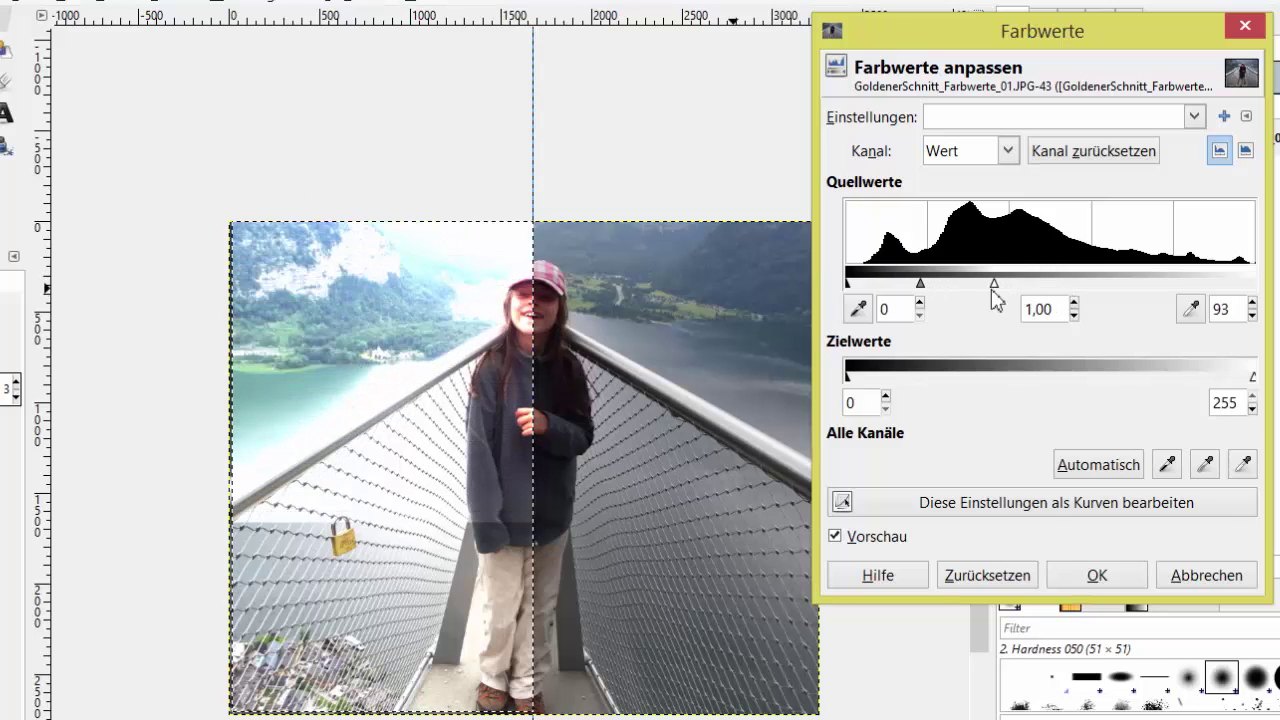
{"action": "left_click_drag", "start_coordinate": [995, 285], "coordinate": [1031, 285]}
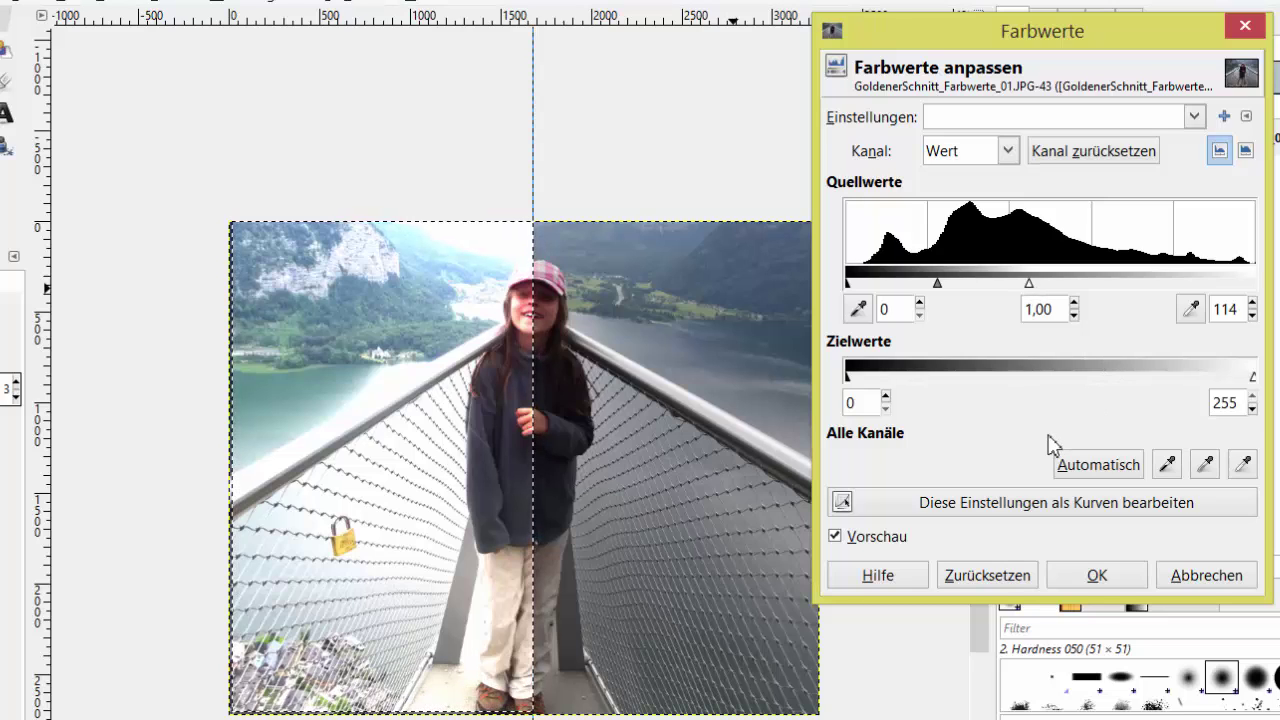
- Reset Levels, try auto, then apply an input white point of 124 to the left half
{"action": "left_click", "coordinate": [962, 580]}
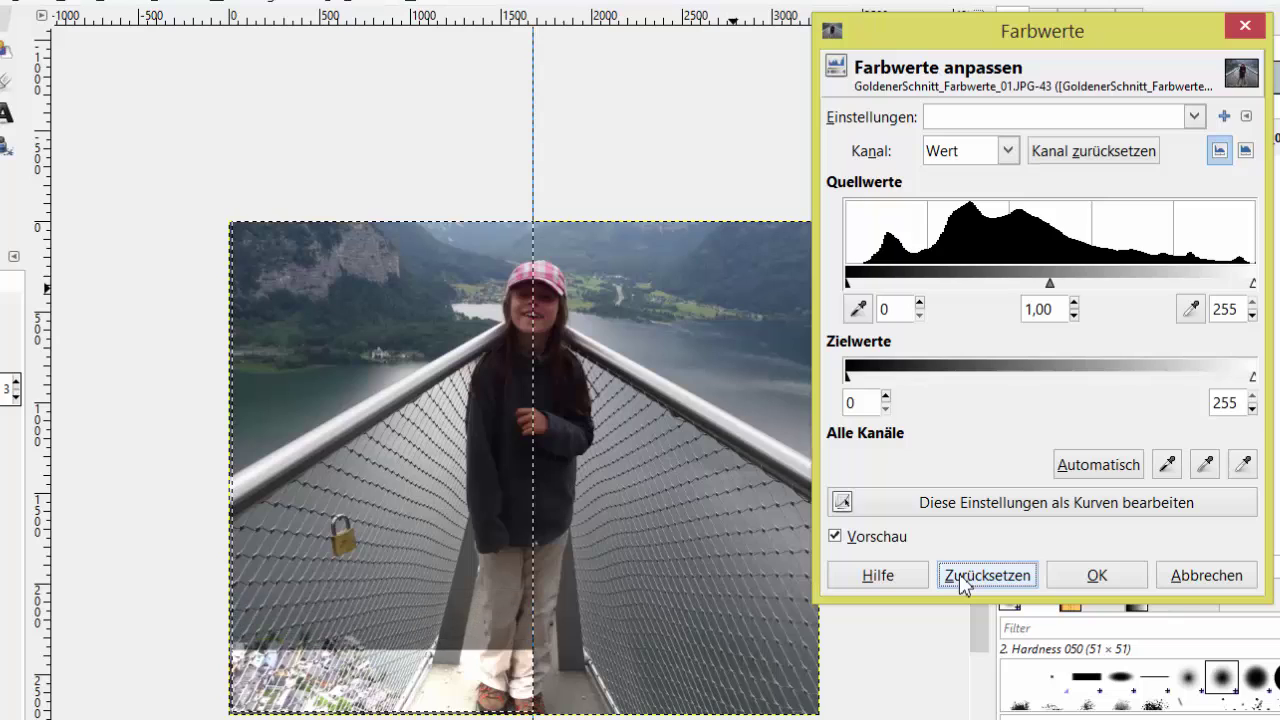
{"action": "left_click", "coordinate": [1097, 466]}
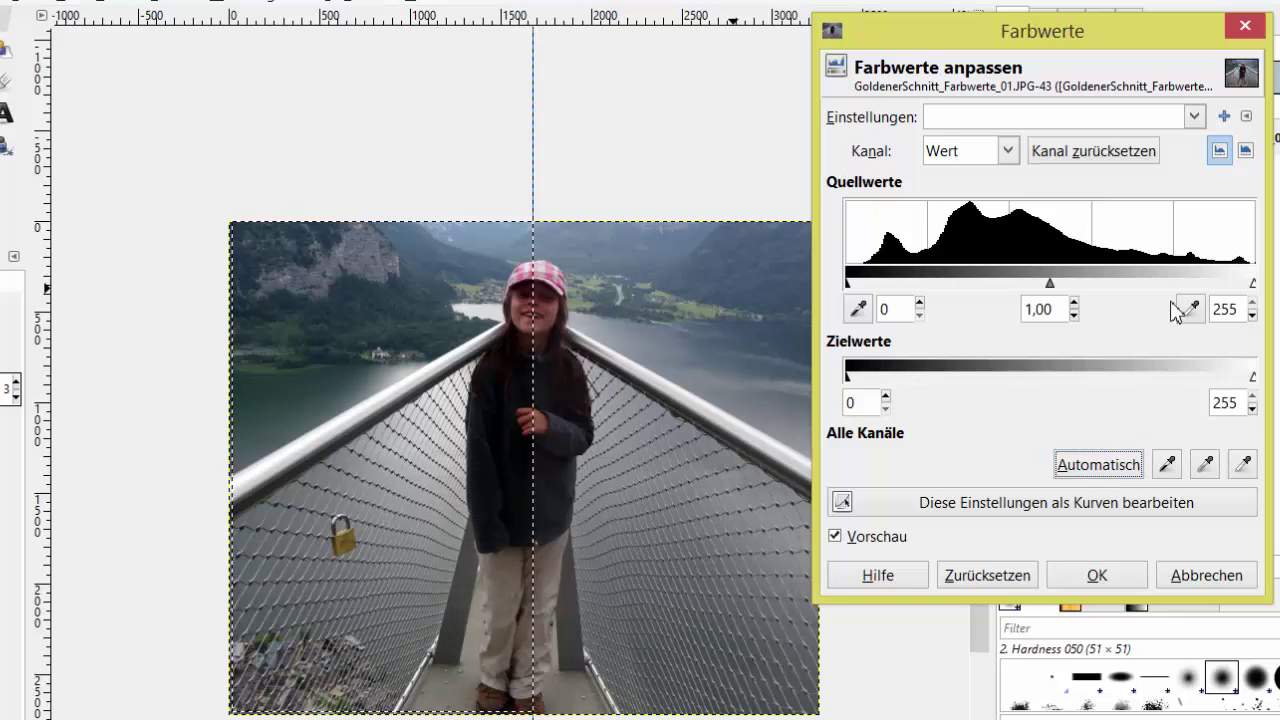
{"action": "left_click", "coordinate": [981, 582]}
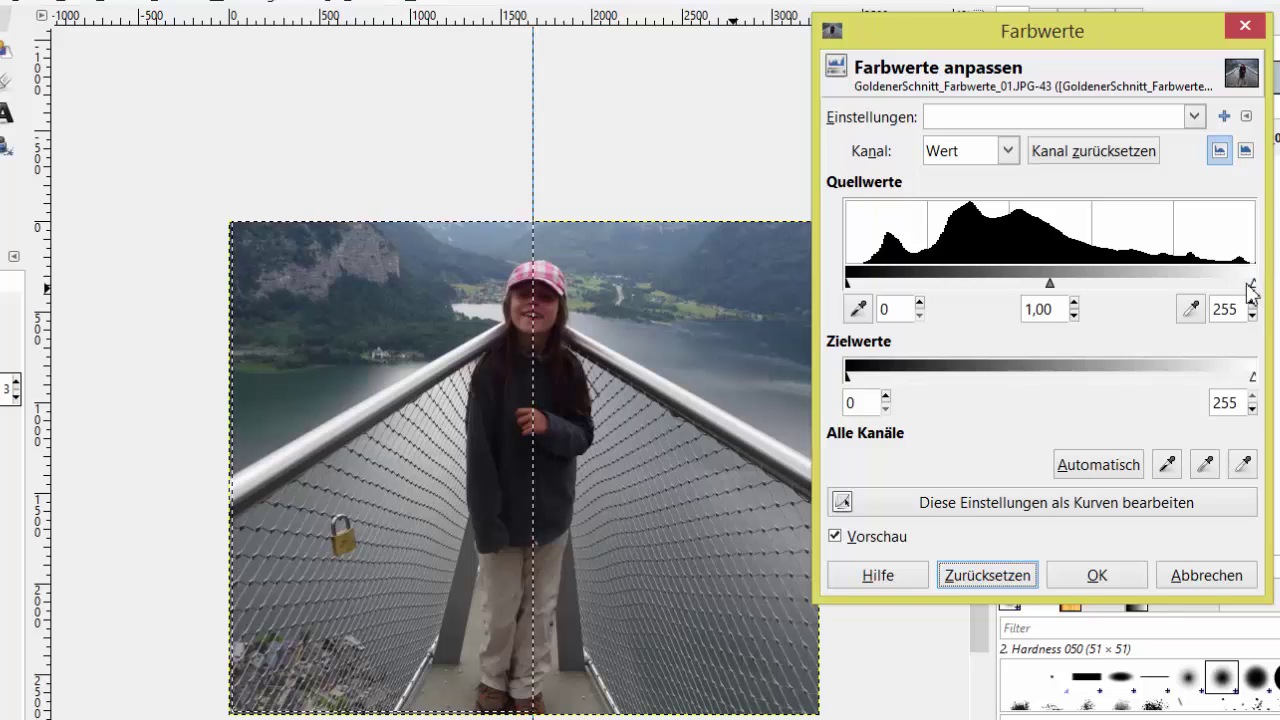
{"action": "left_click_drag", "start_coordinate": [1254, 284], "coordinate": [1047, 279]}
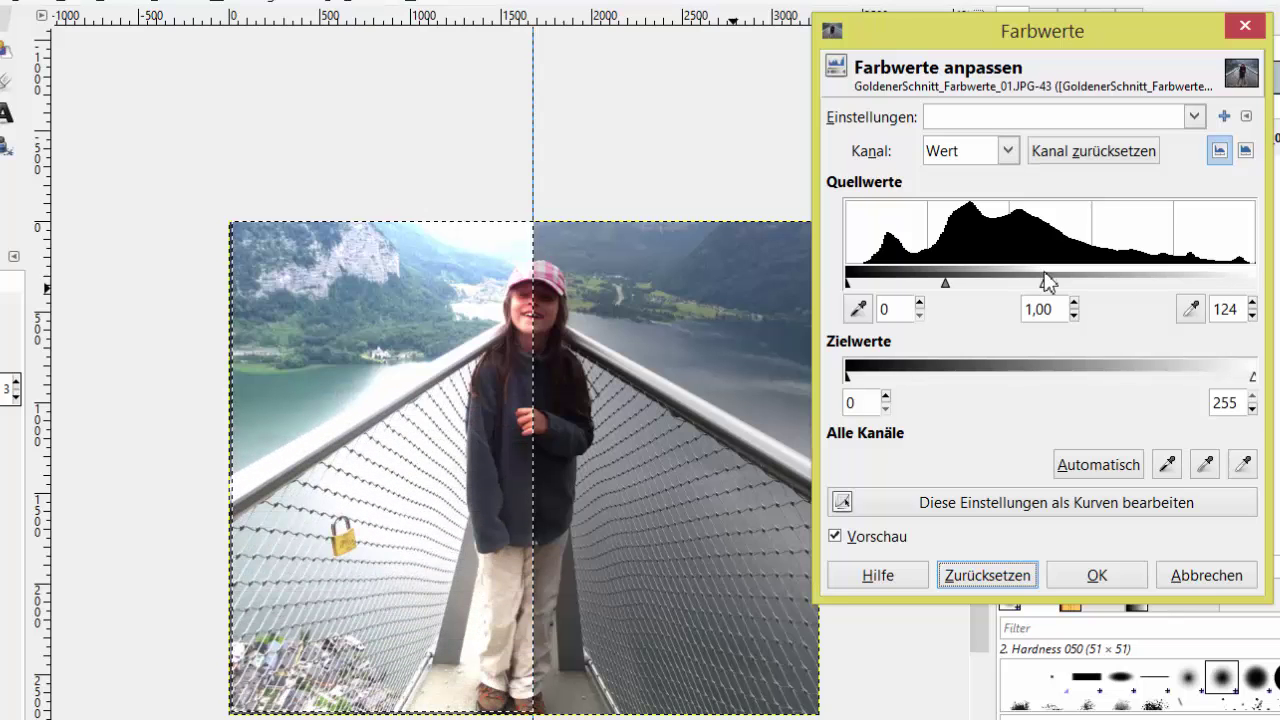
{"action": "left_click", "coordinate": [1099, 578]}
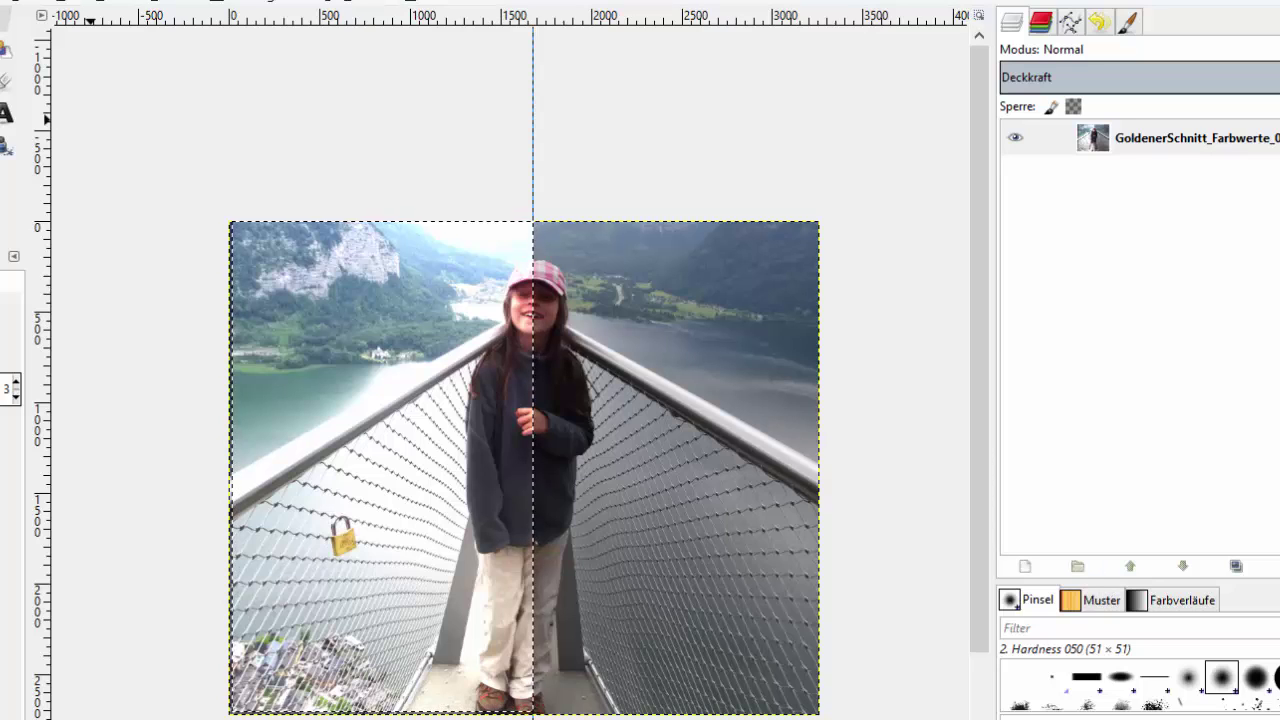
- Rectangle-select the photo's right half, from the centre guide to the right edge
{"action": "key", "text": "r"}
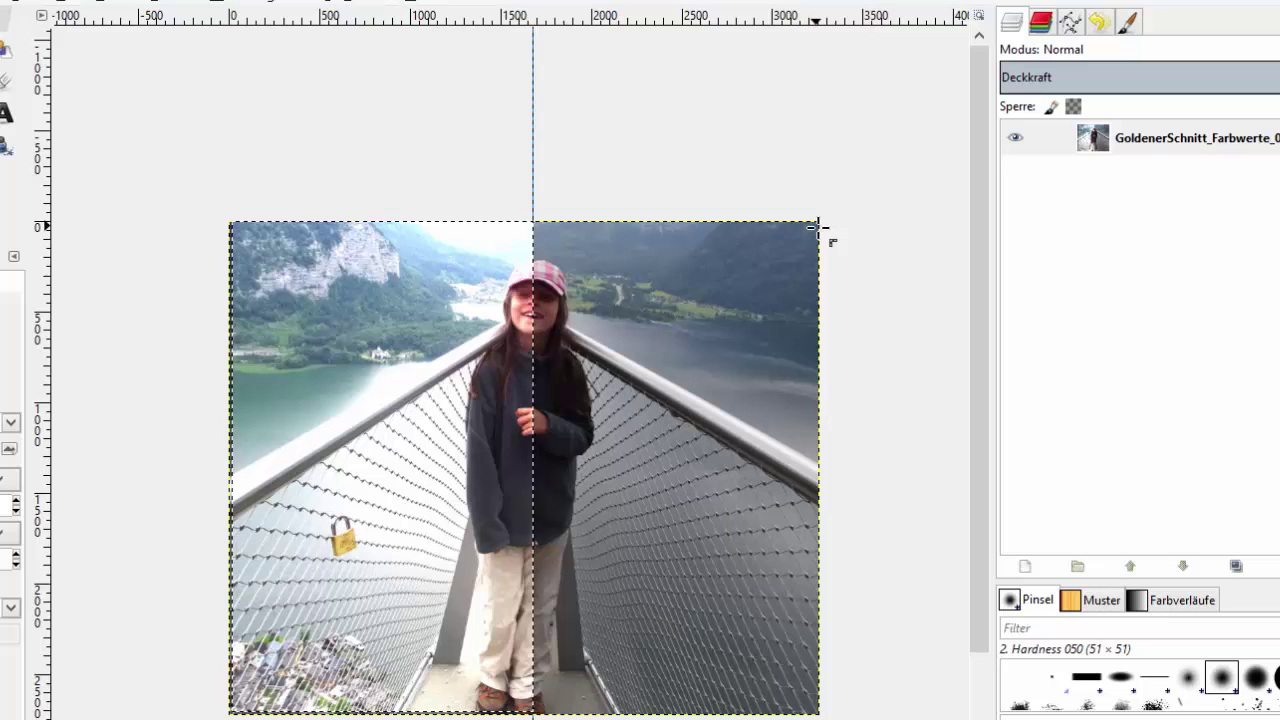
{"action": "left_click_drag", "start_coordinate": [806, 230], "coordinate": [526, 318]}
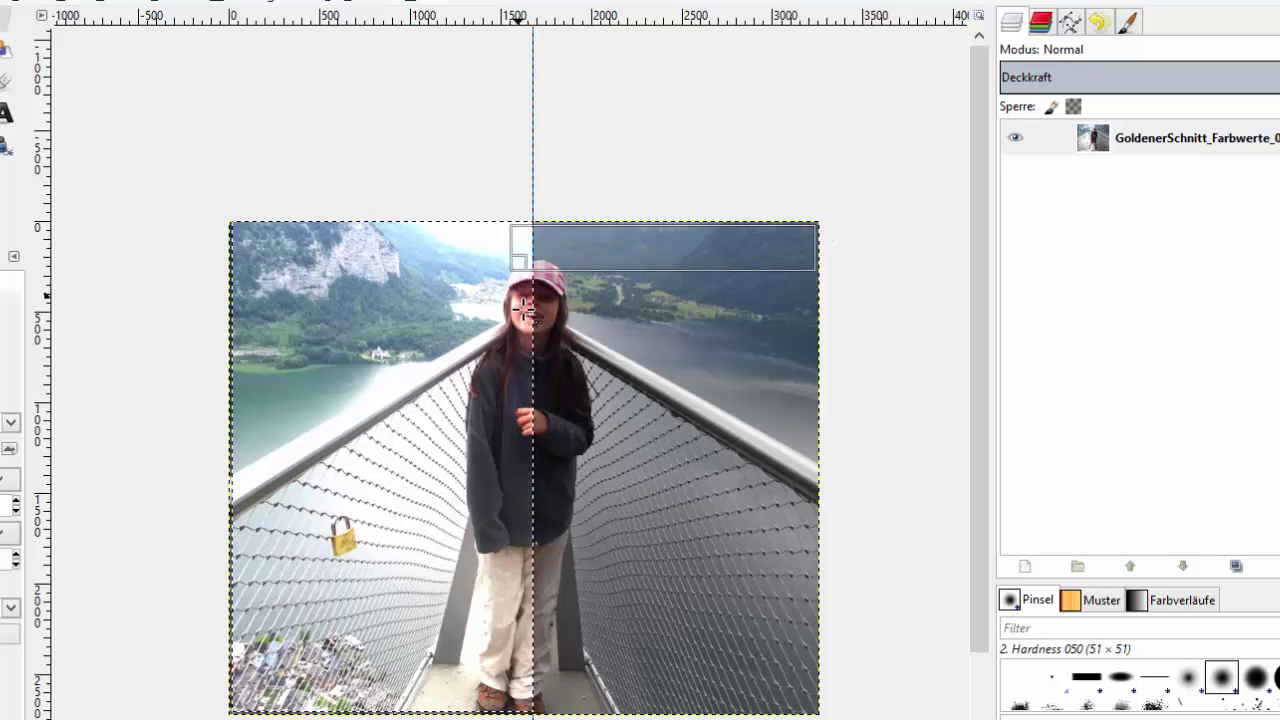
{"action": "left_click_drag", "start_coordinate": [523, 532], "coordinate": [540, 700]}
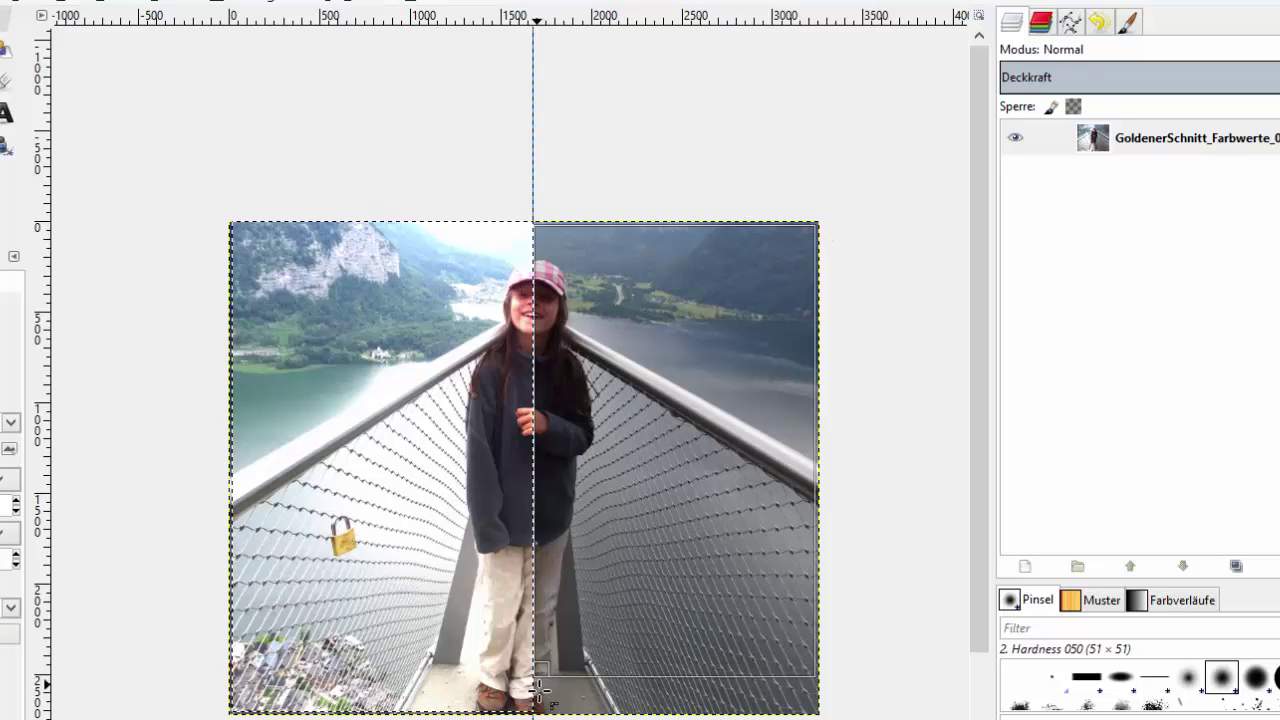
{"action": "left_click_drag", "start_coordinate": [538, 697], "coordinate": [538, 714]}
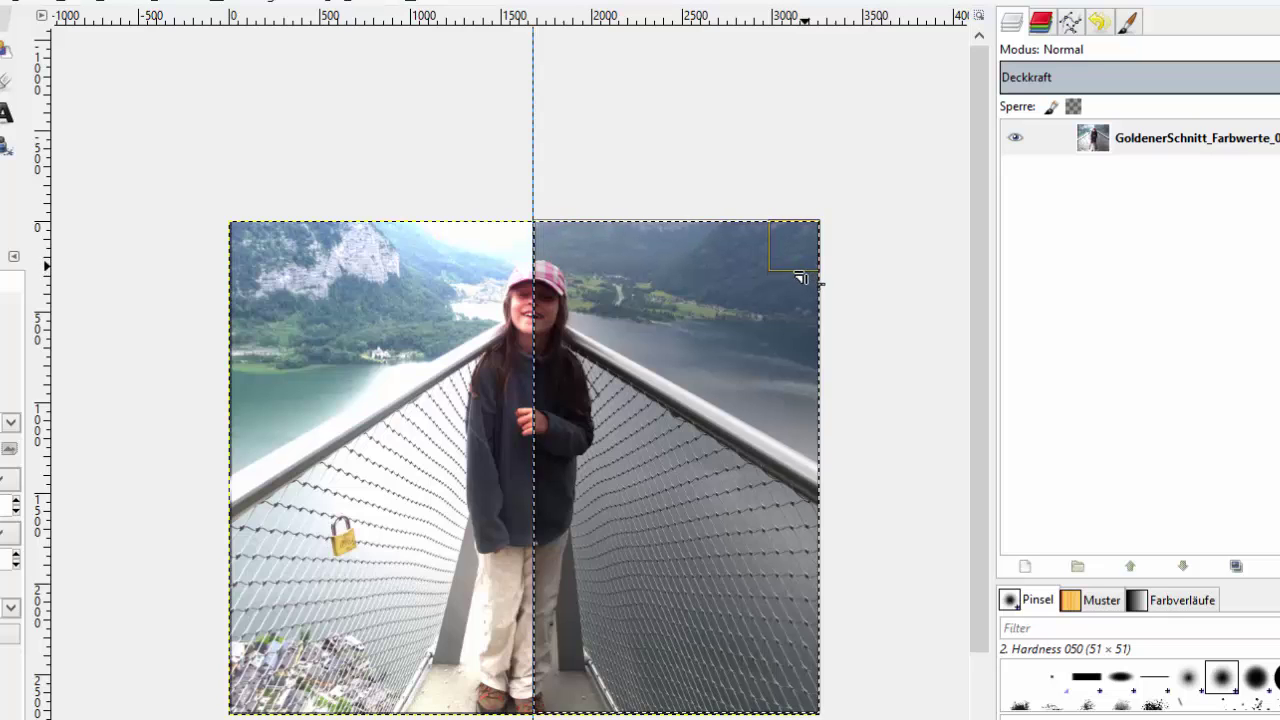
{"action": "right_click", "coordinate": [690, 328]}
{"action": "mouse_move", "coordinate": [770, 497]}
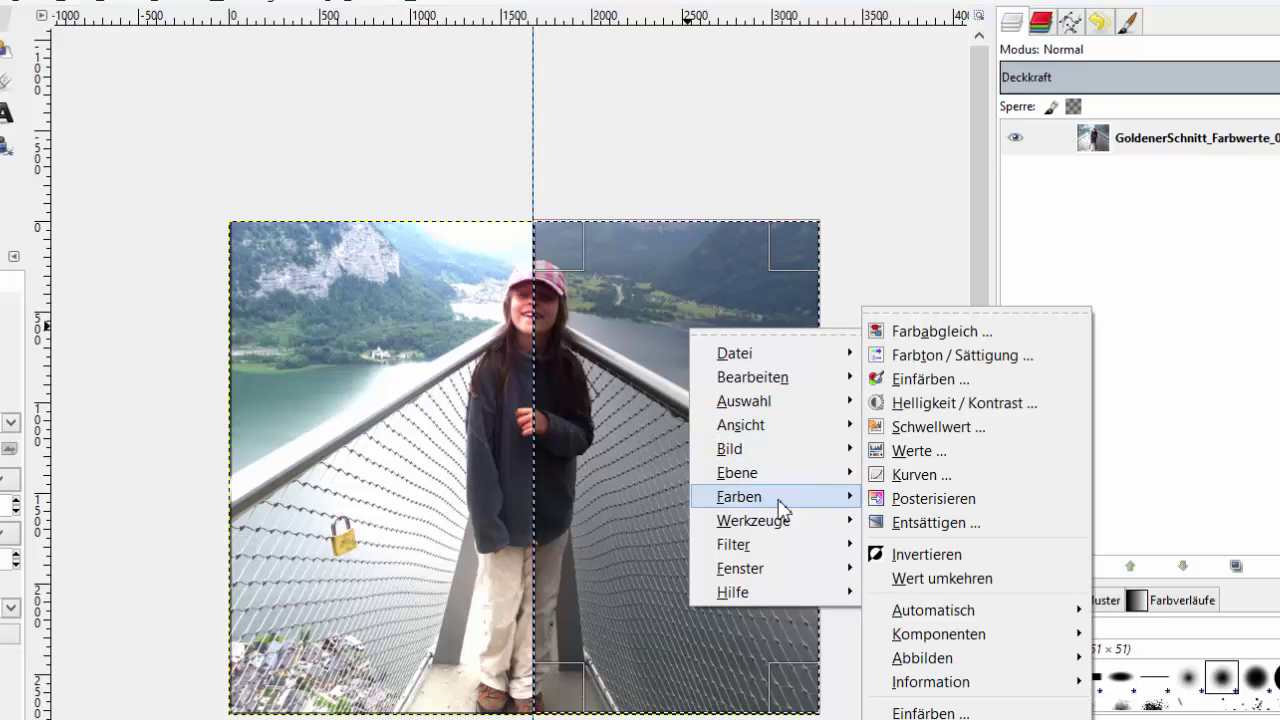
- Open Curves for the right half, bend the Value curve up, then ease it nearly straight
{"action": "left_click", "coordinate": [930, 480]}
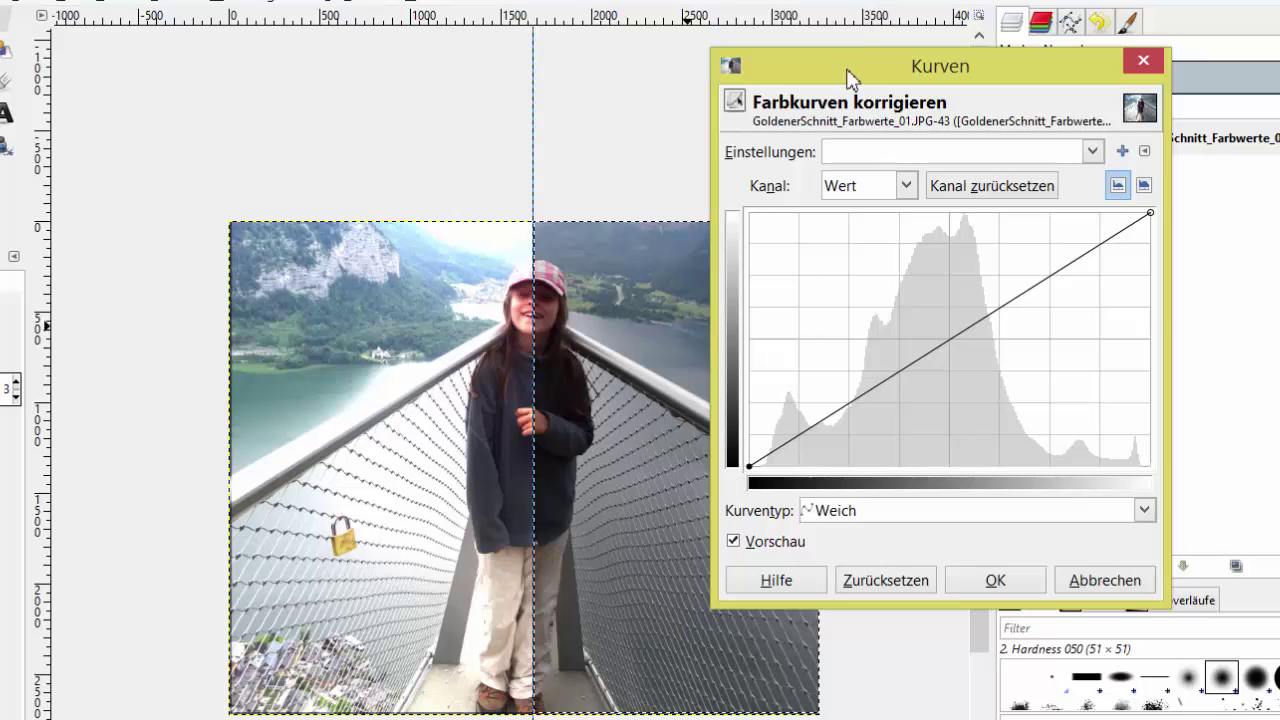
{"action": "left_click_drag", "start_coordinate": [848, 78], "coordinate": [5, 96]}
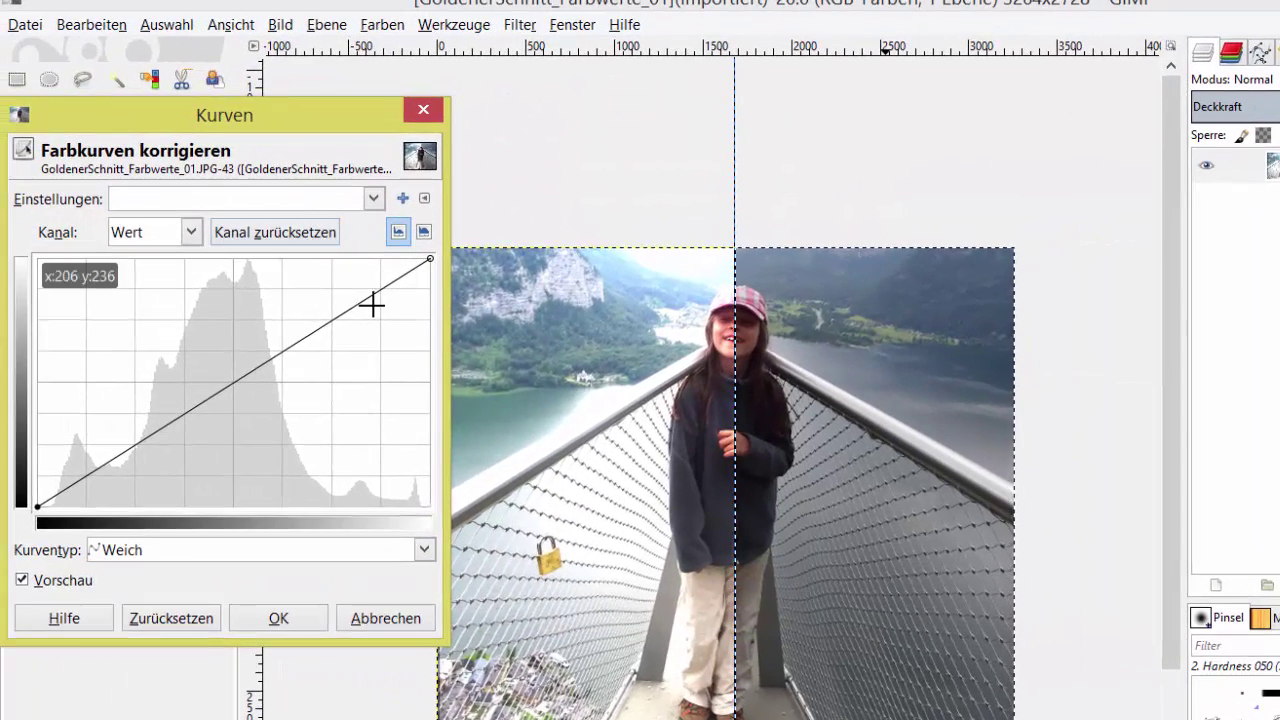
{"action": "mouse_move", "coordinate": [384, 296]}
{"action": "left_mouse_down"}
{"action": "mouse_move", "coordinate": [322, 262]}
{"action": "mouse_move", "coordinate": [196, 264]}
{"action": "left_mouse_up"}
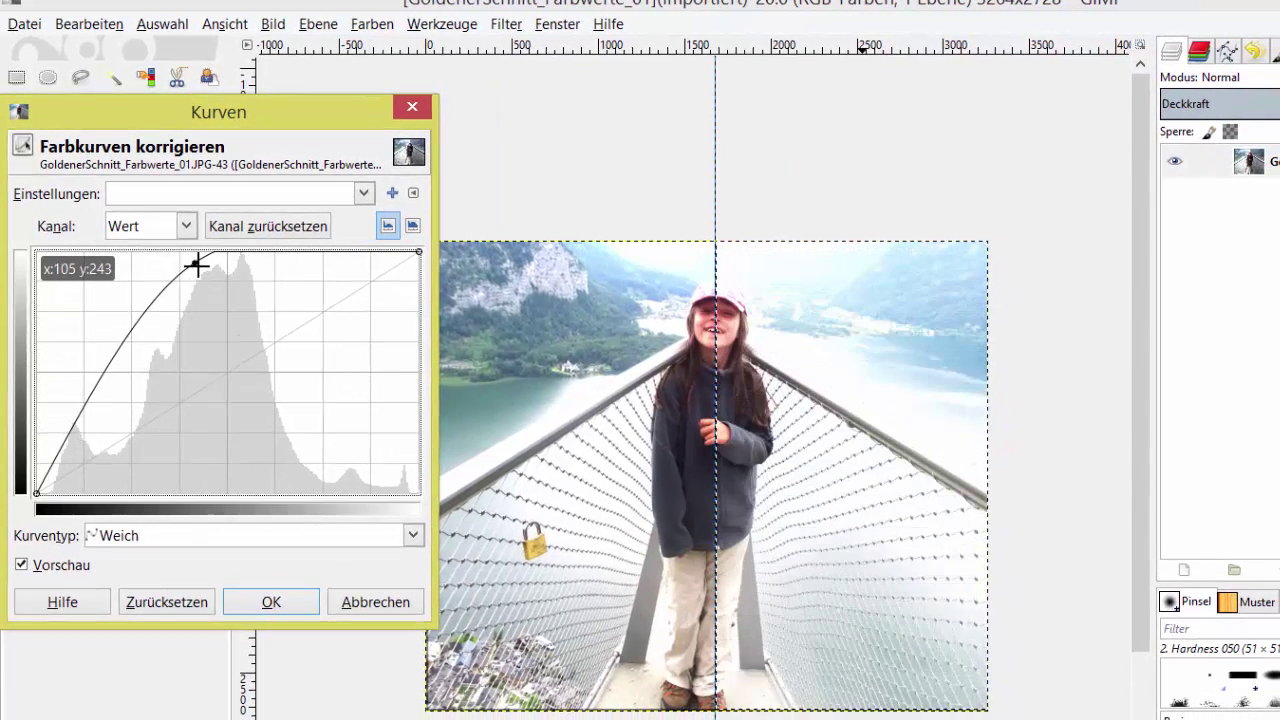
{"action": "mouse_move", "coordinate": [196, 264]}
{"action": "left_mouse_down"}
{"action": "mouse_move", "coordinate": [219, 316]}
{"action": "mouse_move", "coordinate": [219, 301]}
{"action": "mouse_move", "coordinate": [192, 298]}
{"action": "left_mouse_up"}
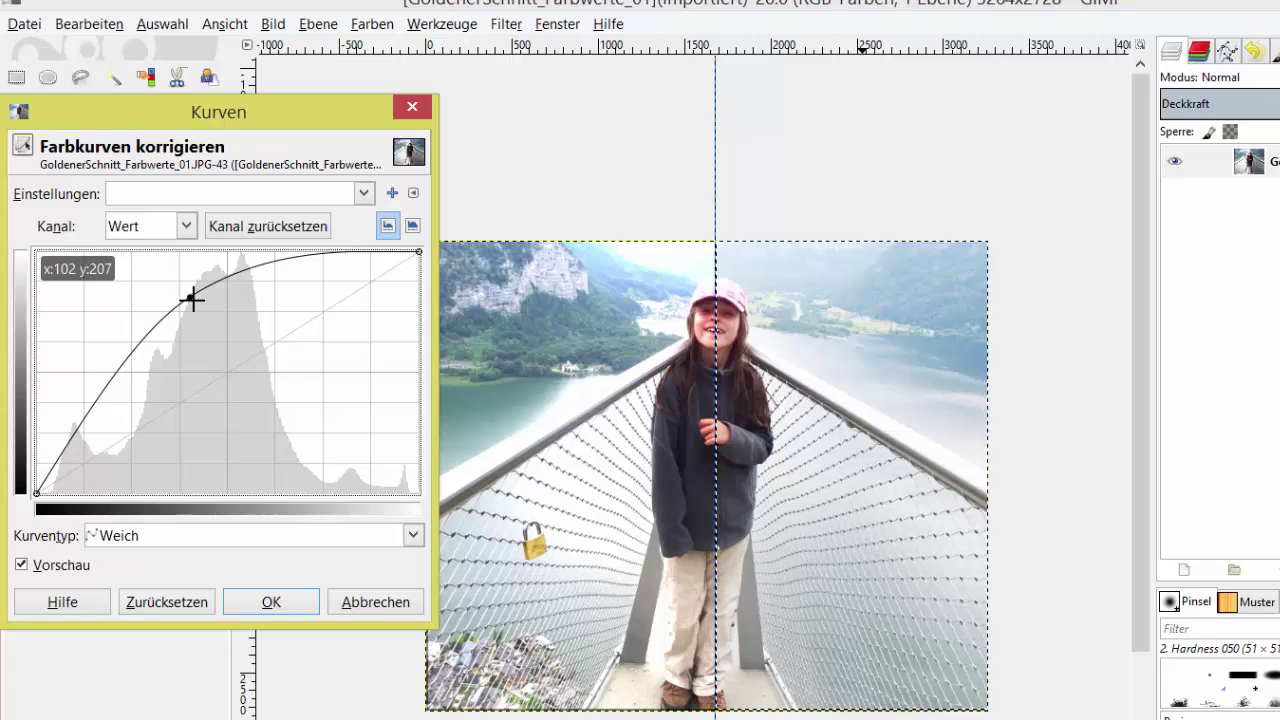
{"action": "mouse_move", "coordinate": [192, 298]}
{"action": "left_mouse_down"}
{"action": "mouse_move", "coordinate": [217, 323]}
{"action": "mouse_move", "coordinate": [282, 342]}
{"action": "left_mouse_up"}
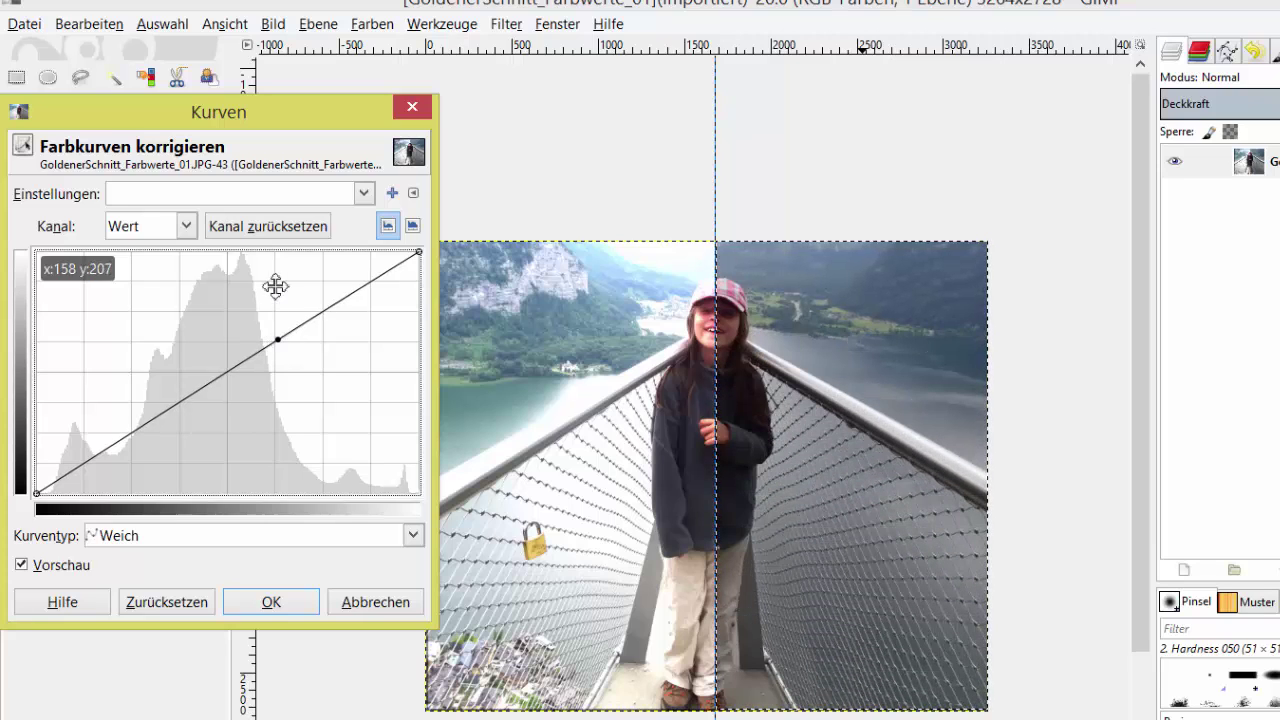
{"action": "left_click", "coordinate": [187, 227]}
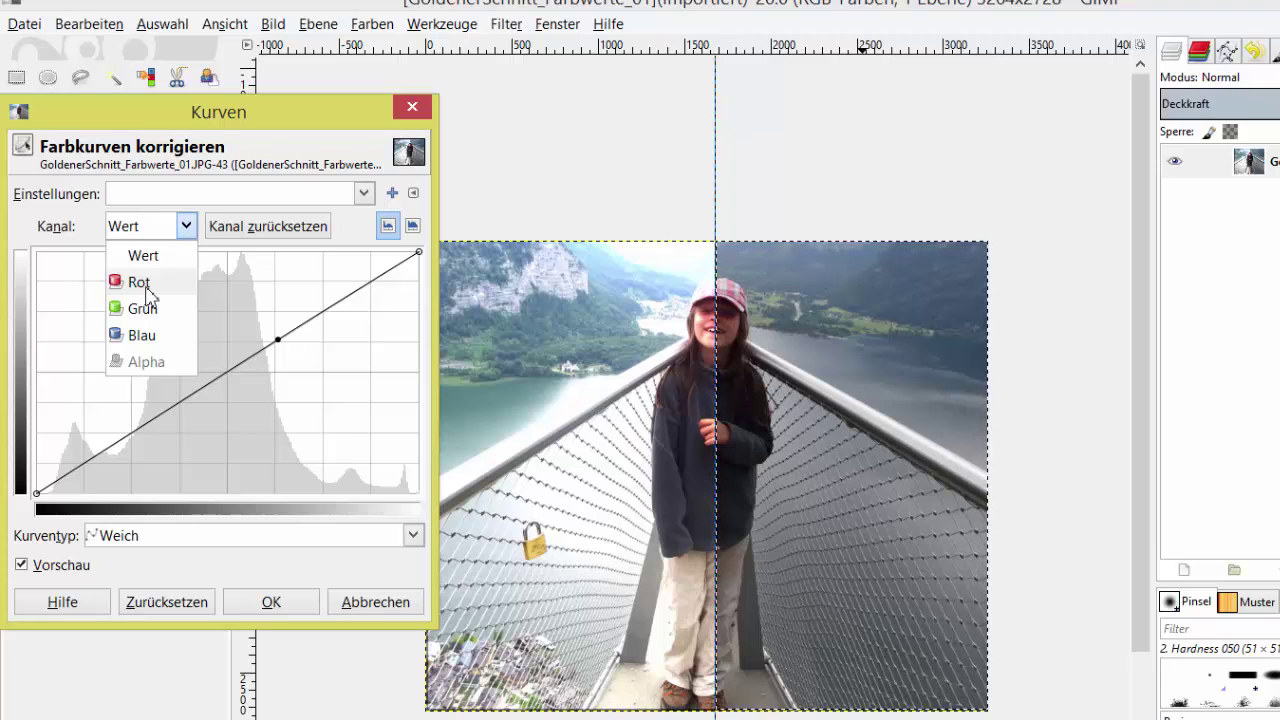
- Bend the red channel curve, then return it to straight
{"action": "left_click", "coordinate": [140, 283]}
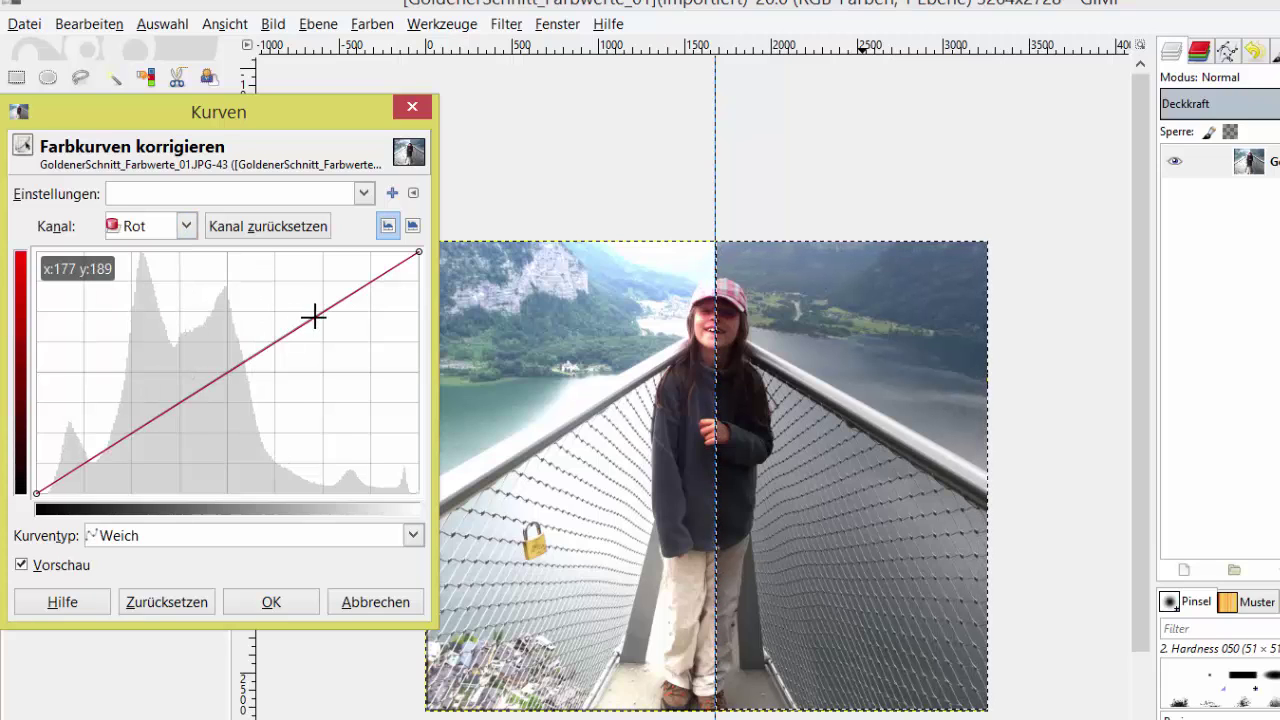
{"action": "mouse_move", "coordinate": [325, 318]}
{"action": "left_mouse_down"}
{"action": "mouse_move", "coordinate": [349, 354]}
{"action": "mouse_move", "coordinate": [247, 281]}
{"action": "left_mouse_up"}
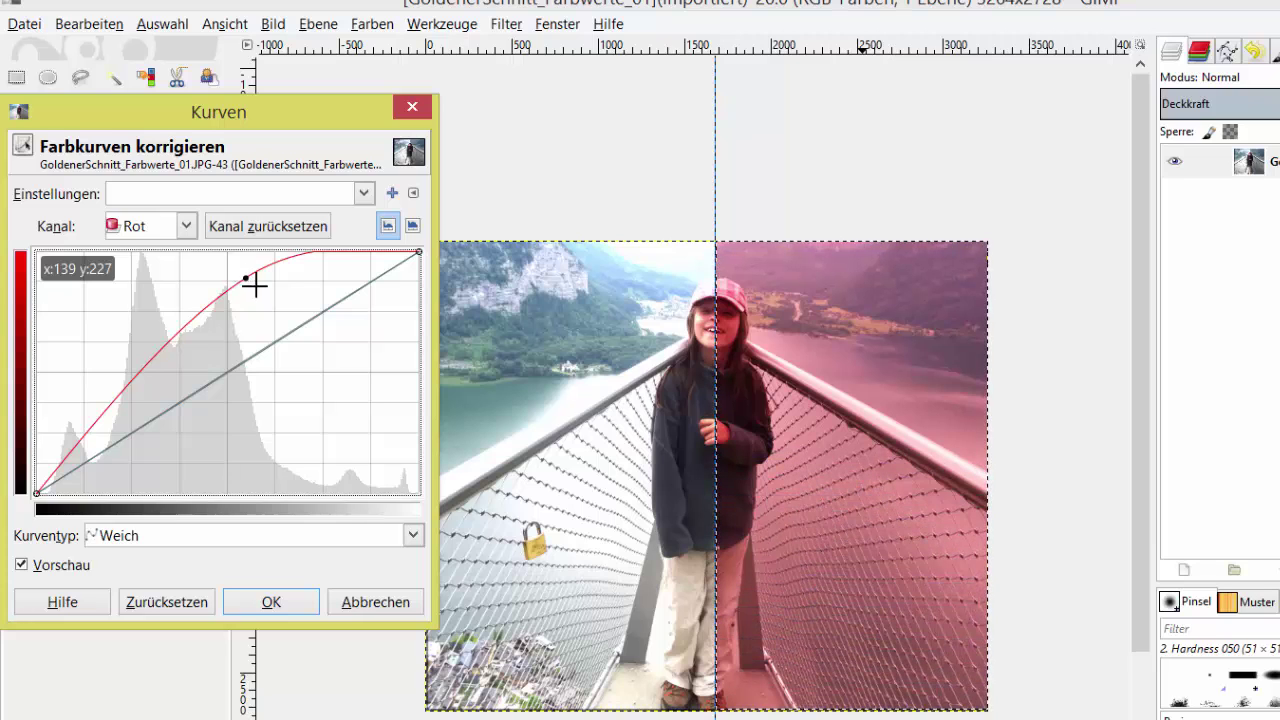
{"action": "left_click_drag", "start_coordinate": [254, 283], "coordinate": [313, 378]}
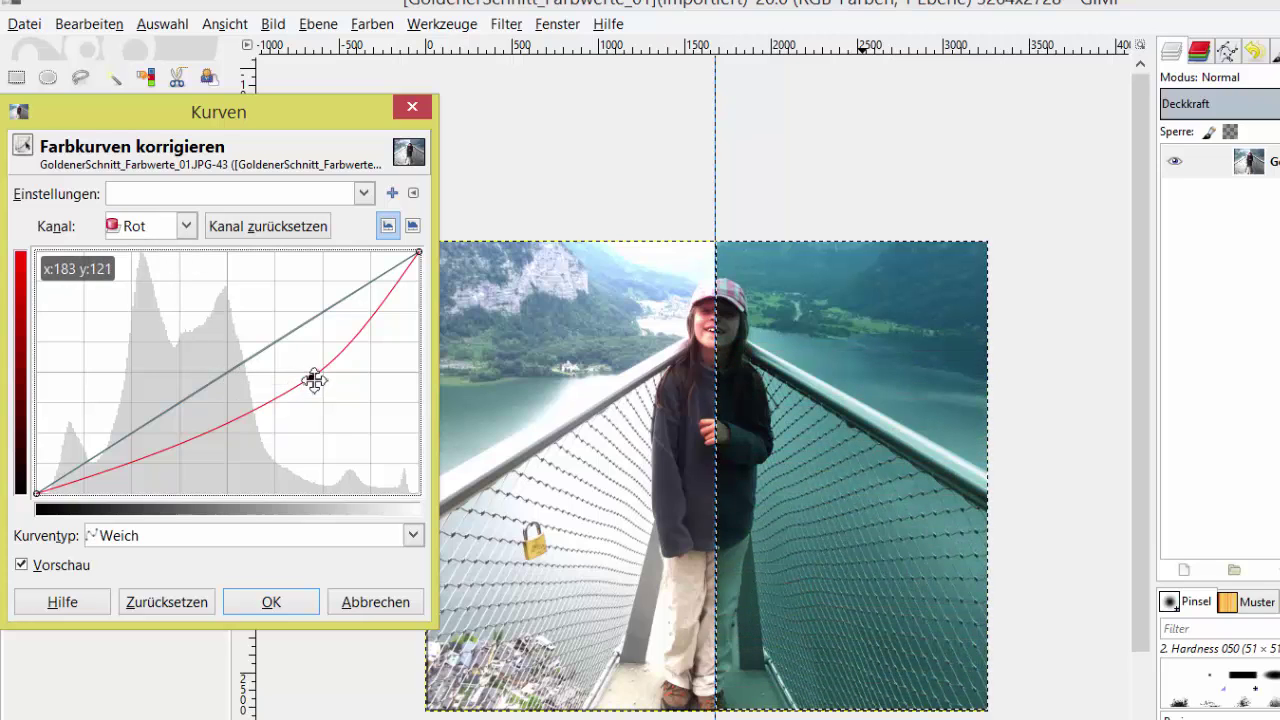
{"action": "left_click_drag", "start_coordinate": [305, 375], "coordinate": [274, 346]}
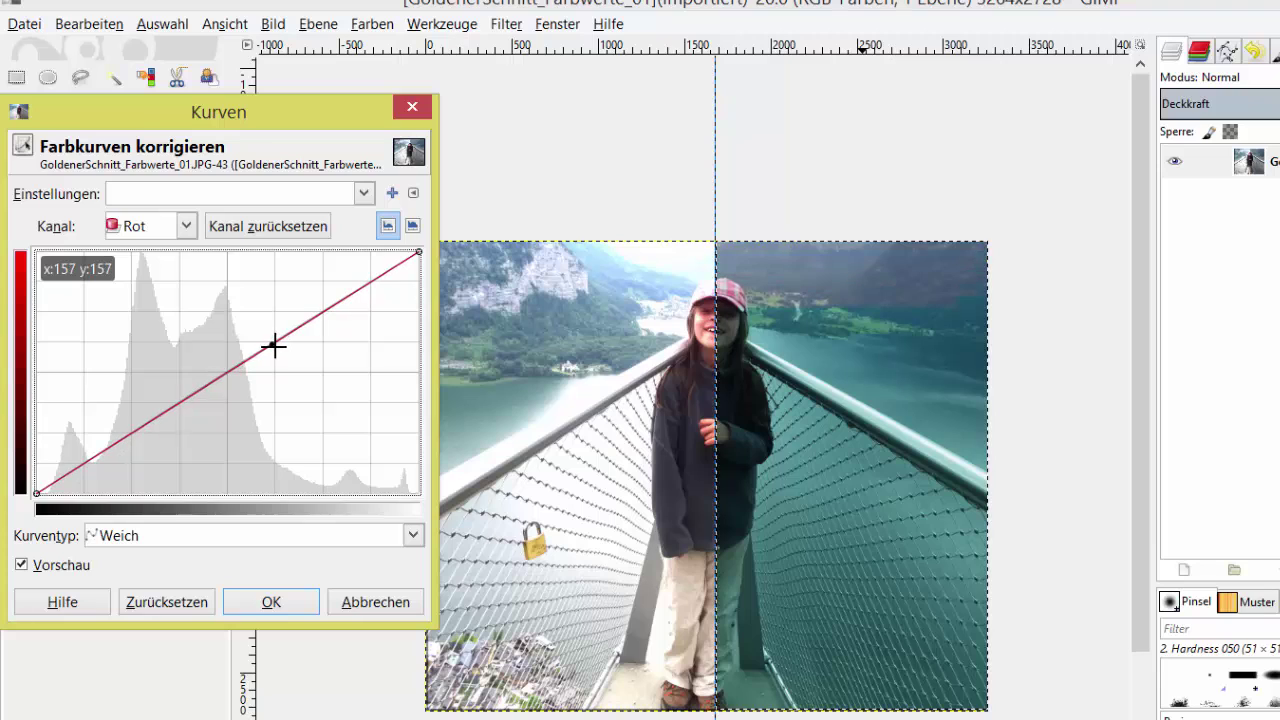
- Switch back to the Value channel and bow its curve up to about 130/231
{"action": "left_click", "coordinate": [188, 228]}
{"action": "left_click", "coordinate": [132, 254]}
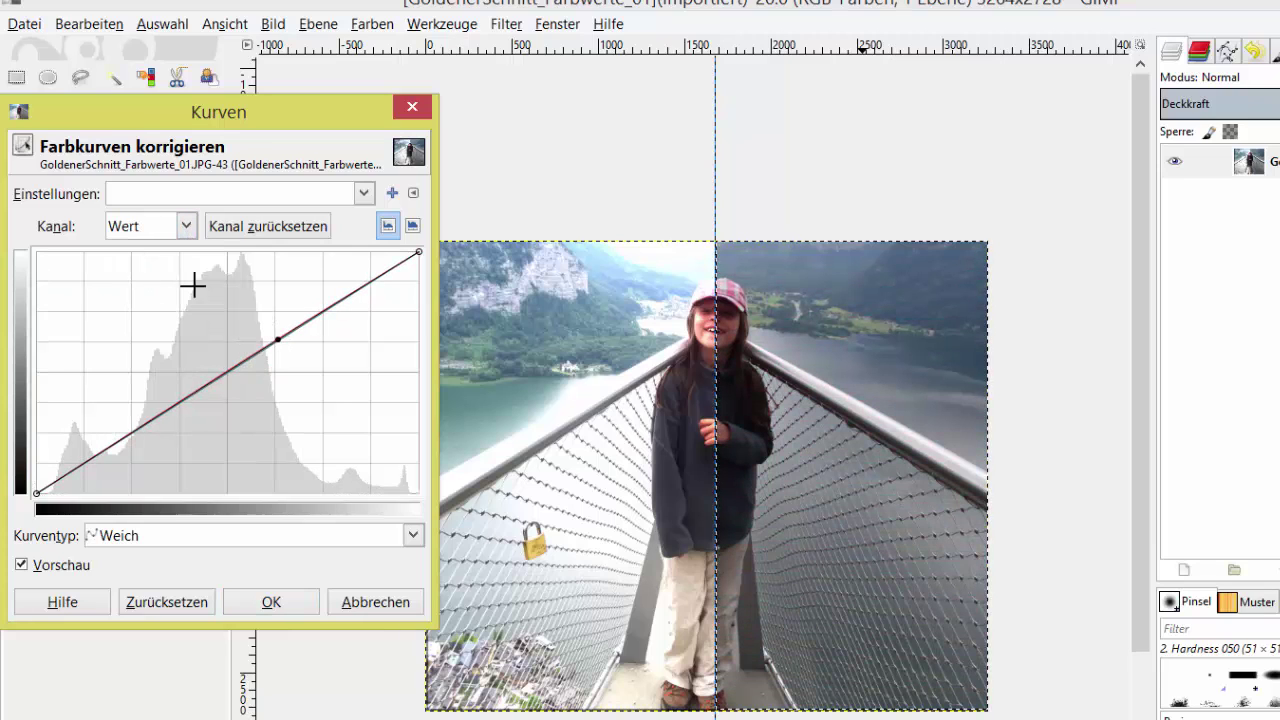
{"action": "mouse_move", "coordinate": [274, 339]}
{"action": "left_mouse_down"}
{"action": "mouse_move", "coordinate": [239, 298]}
{"action": "mouse_move", "coordinate": [194, 277]}
{"action": "mouse_move", "coordinate": [235, 277]}
{"action": "left_mouse_up"}
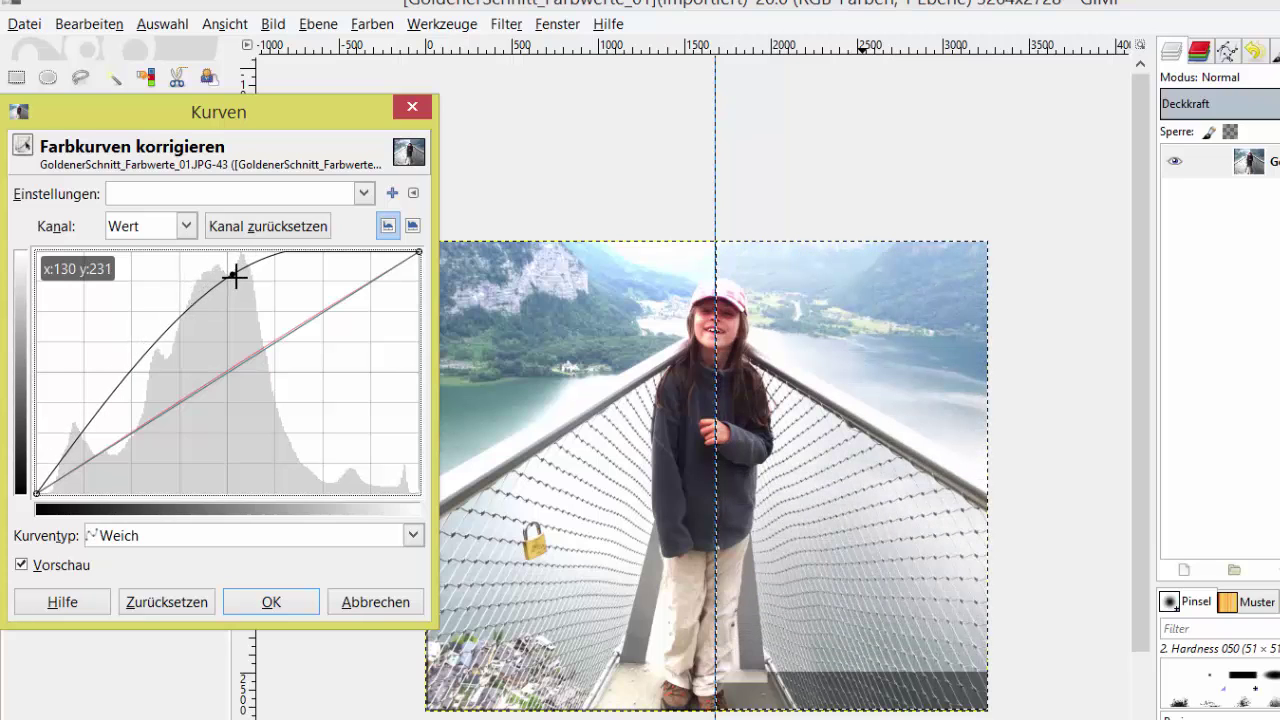
- Apply the Curves brightening to the right half and bring up the image's Colors menu
{"action": "left_click", "coordinate": [285, 609]}
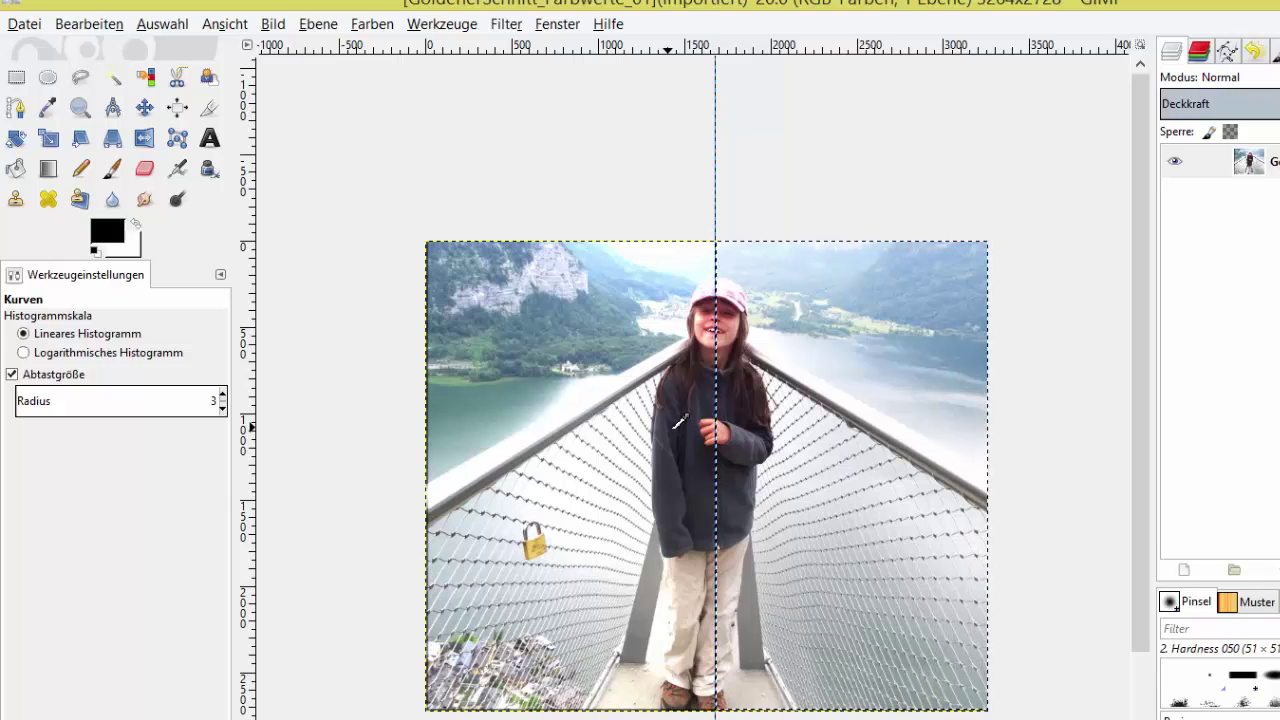
{"action": "right_click", "coordinate": [575, 394]}
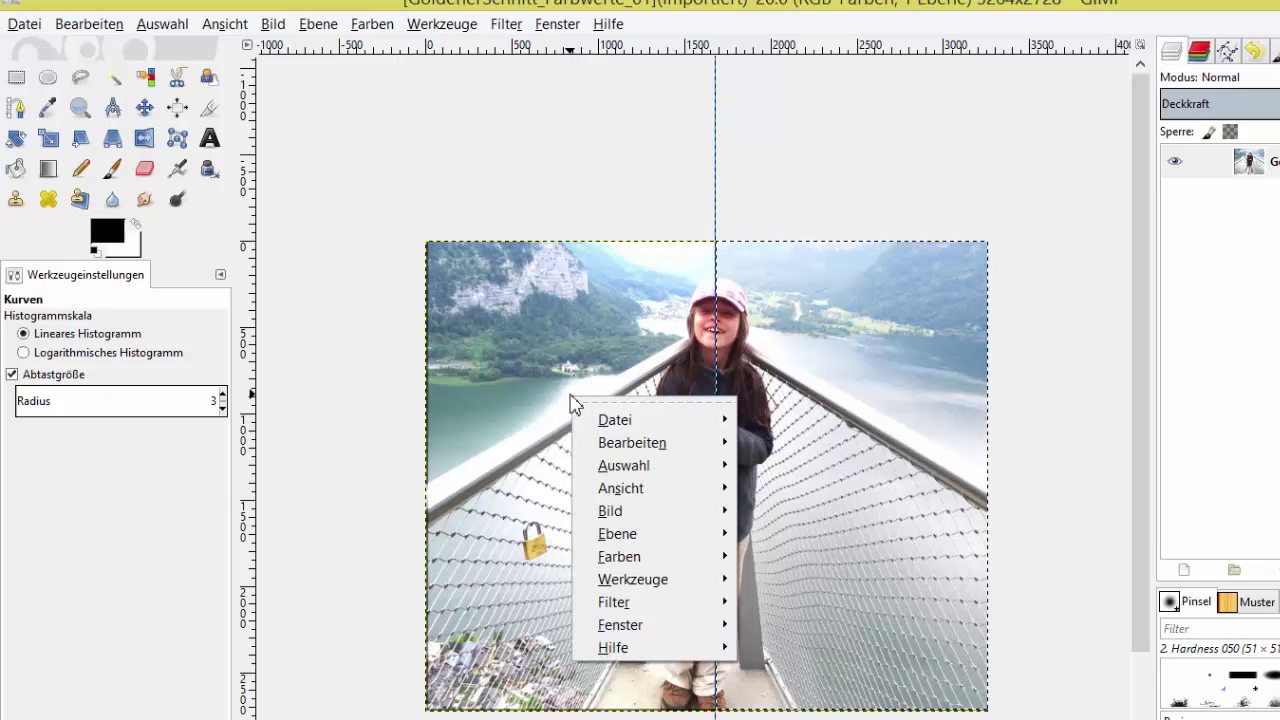